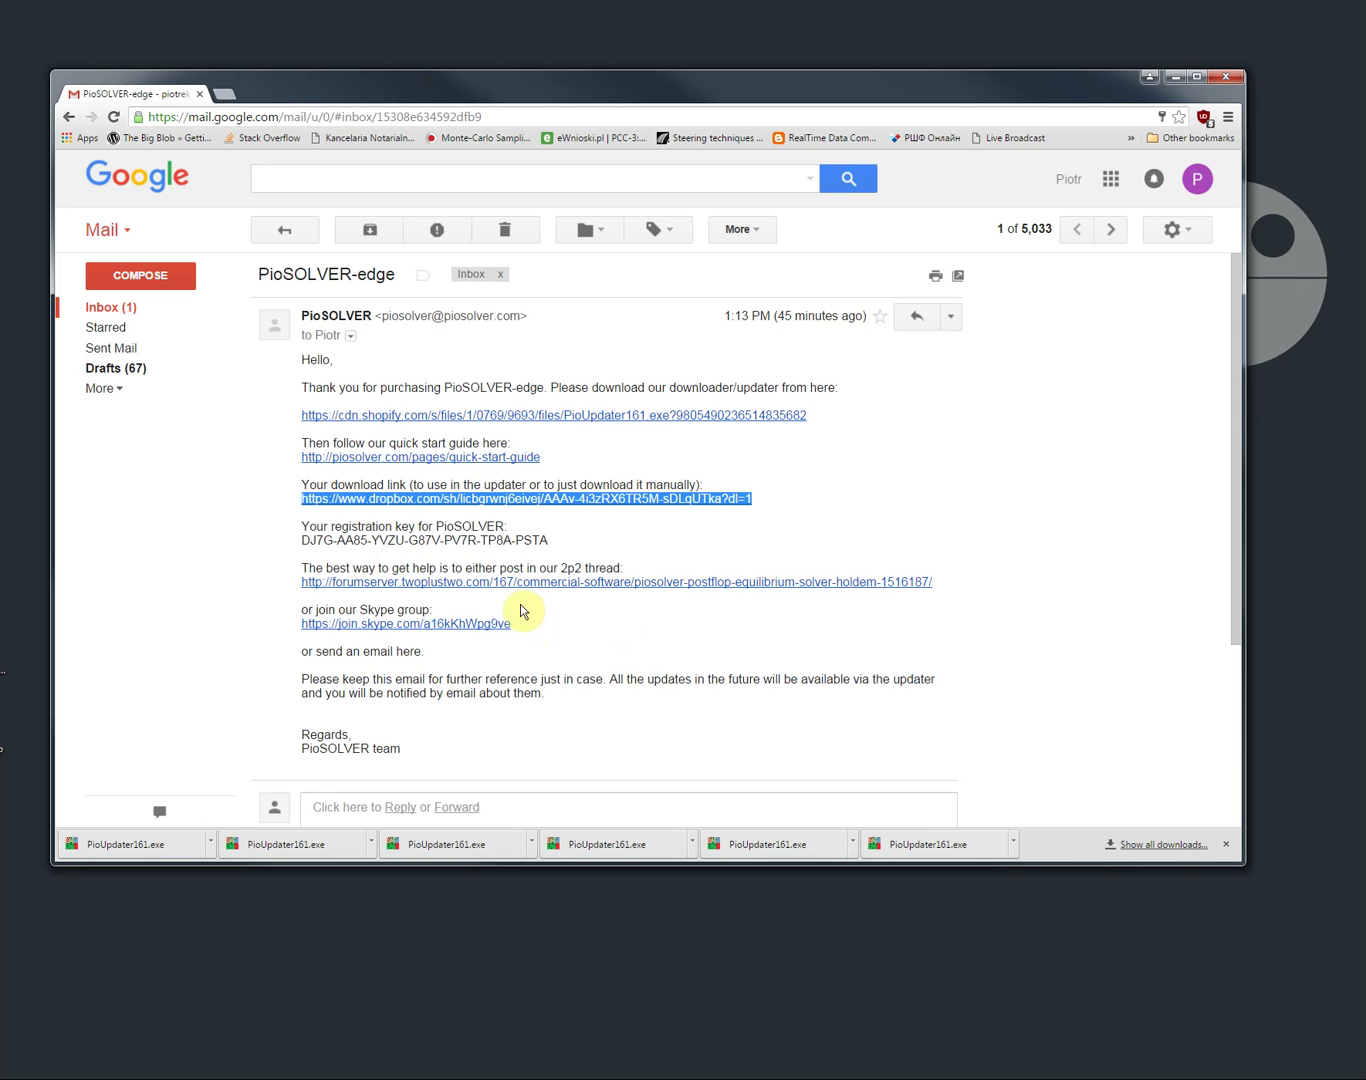
Download PioUpdater161.exe from the link in the PioSOLVER-edge purchase email and launch it
left_click(502, 418)
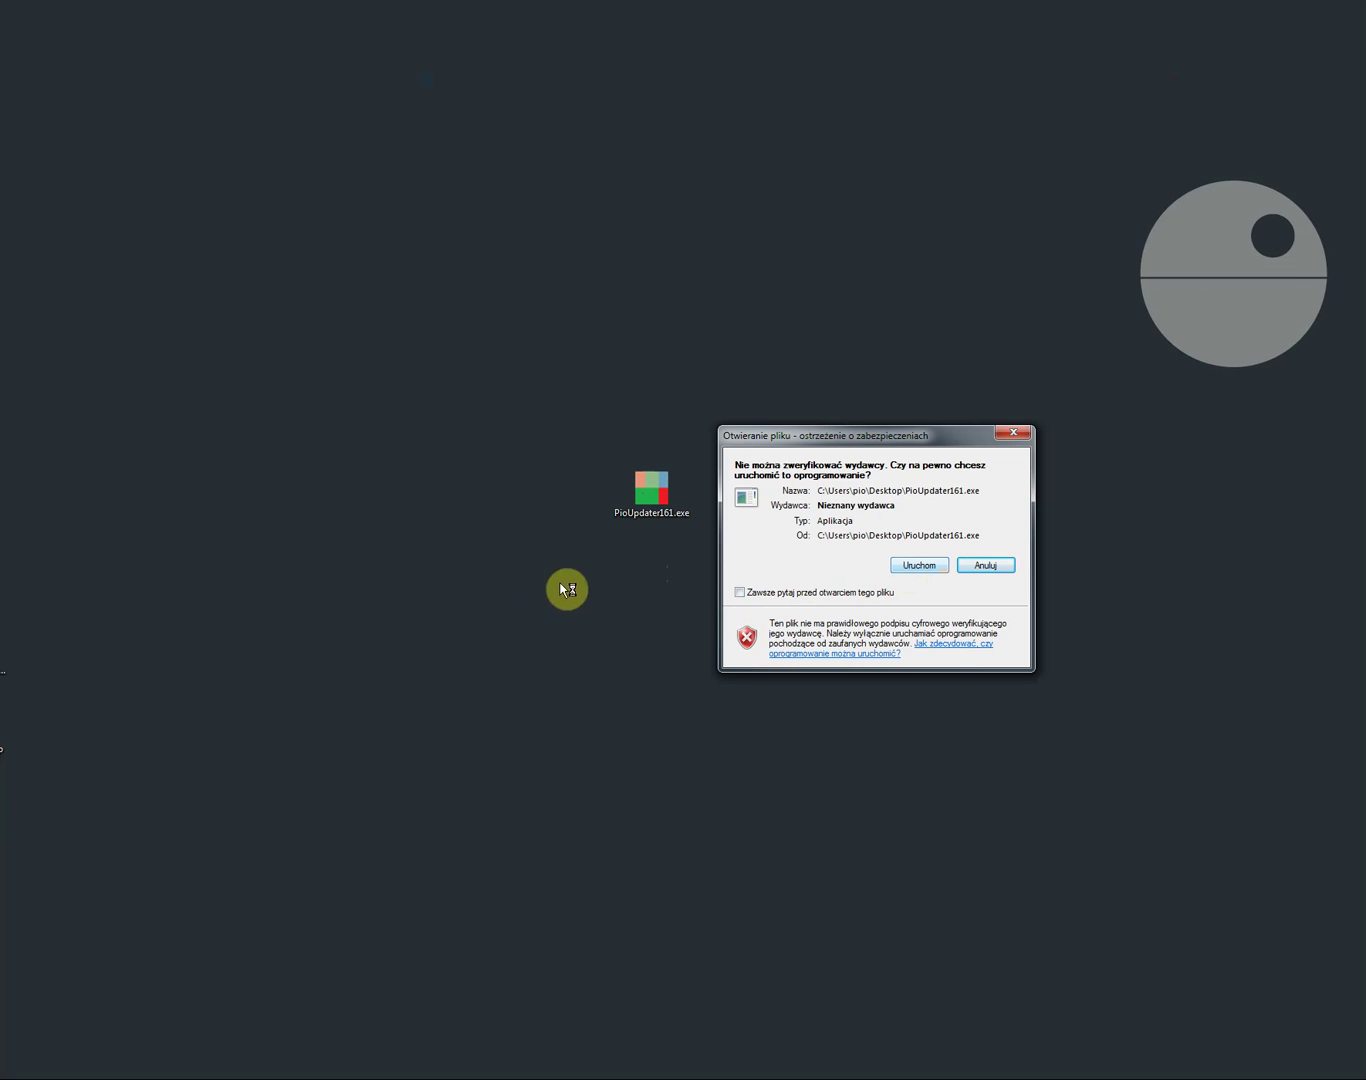
Run PioSolverUpdater and replace its download link with the personal link copied from the email
left_click(919, 566)
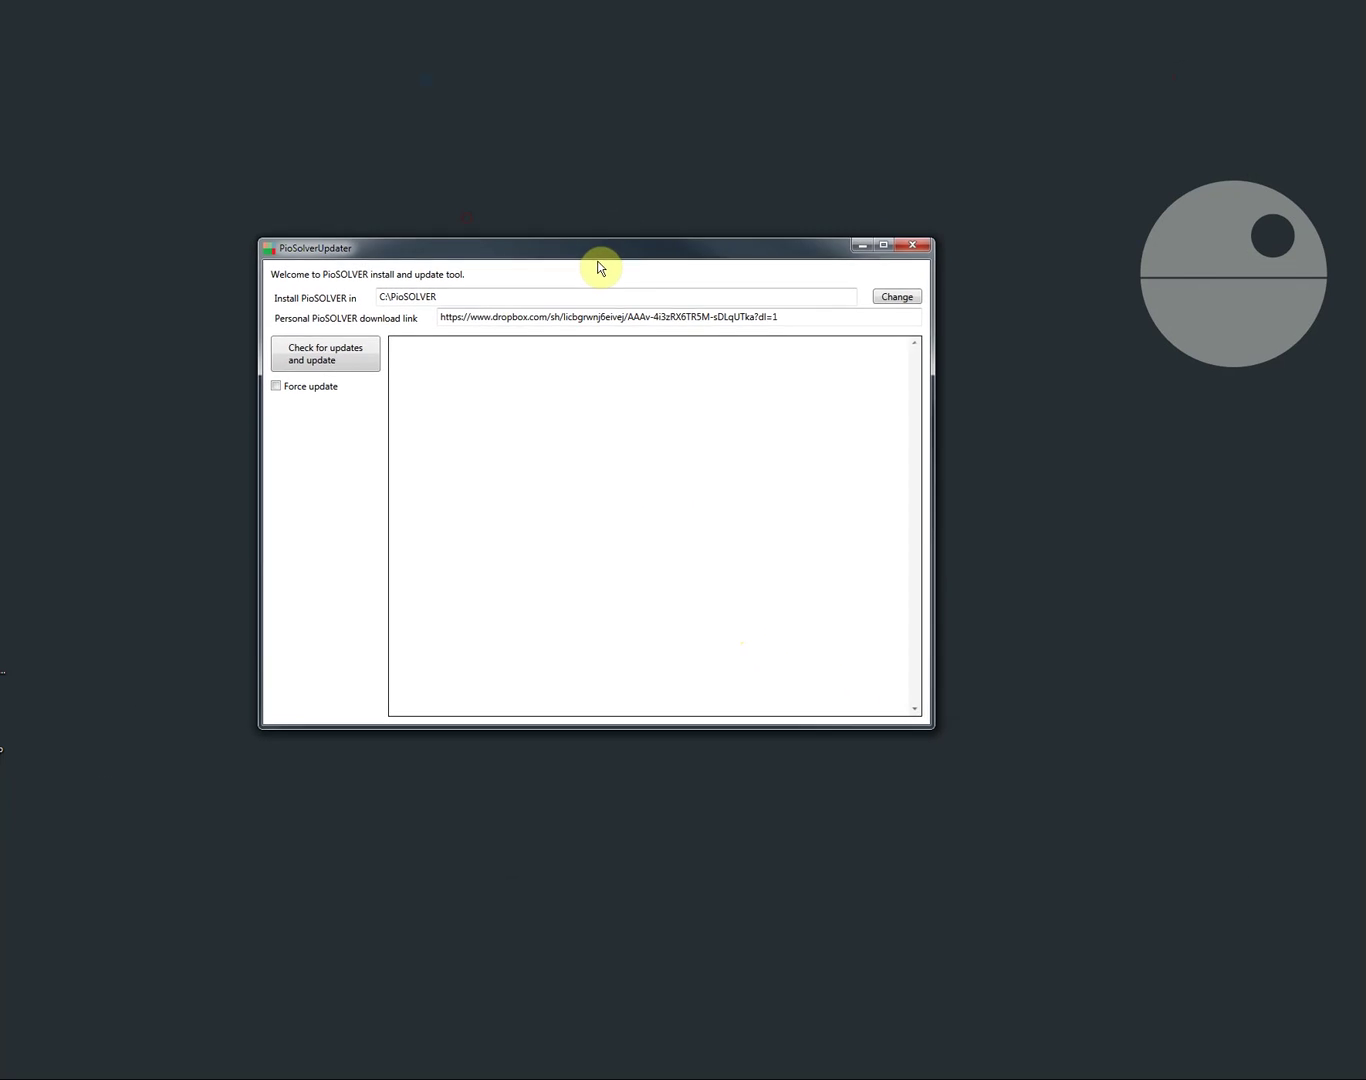
left_click_drag(600, 268, 620, 310)
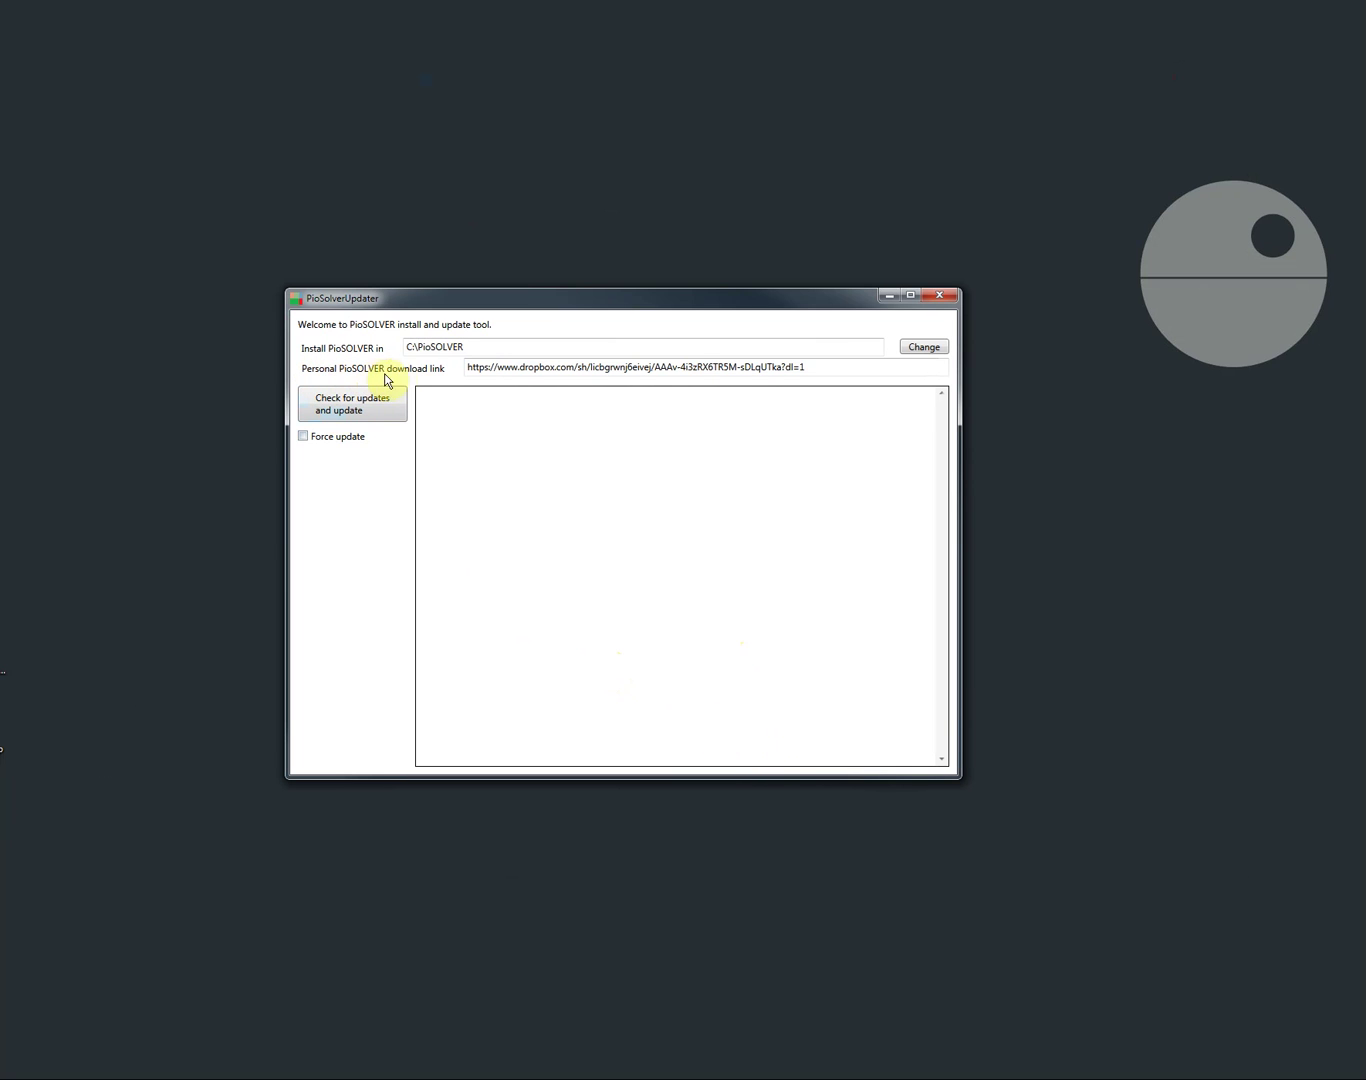
key("alt+Tab")
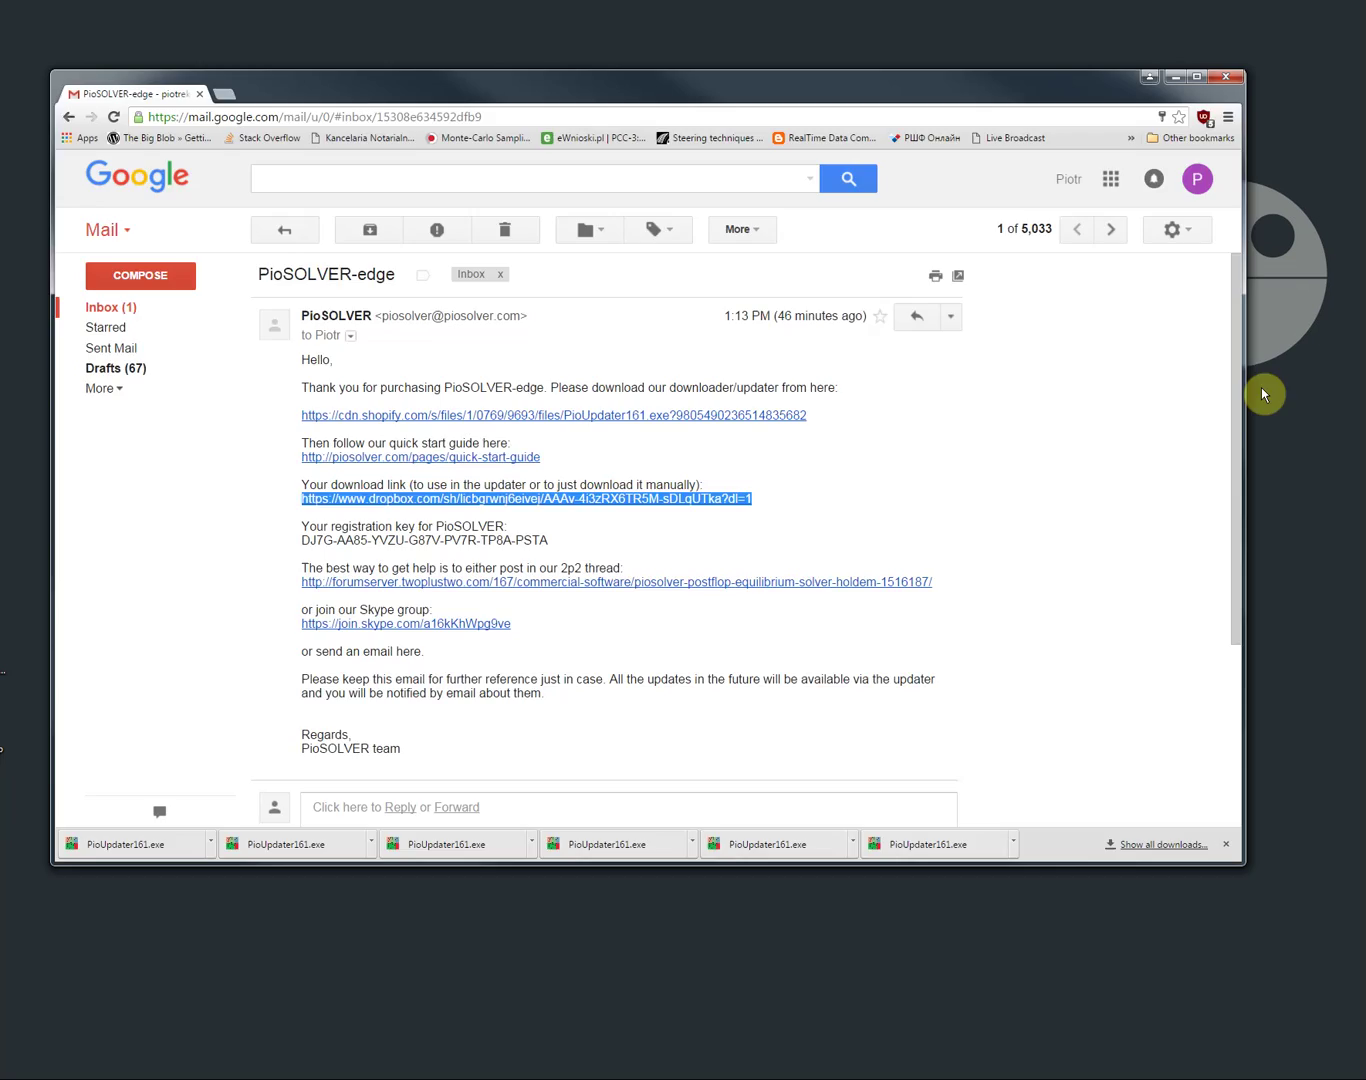
left_click(790, 495)
left_click_drag(278, 506, 280, 497)
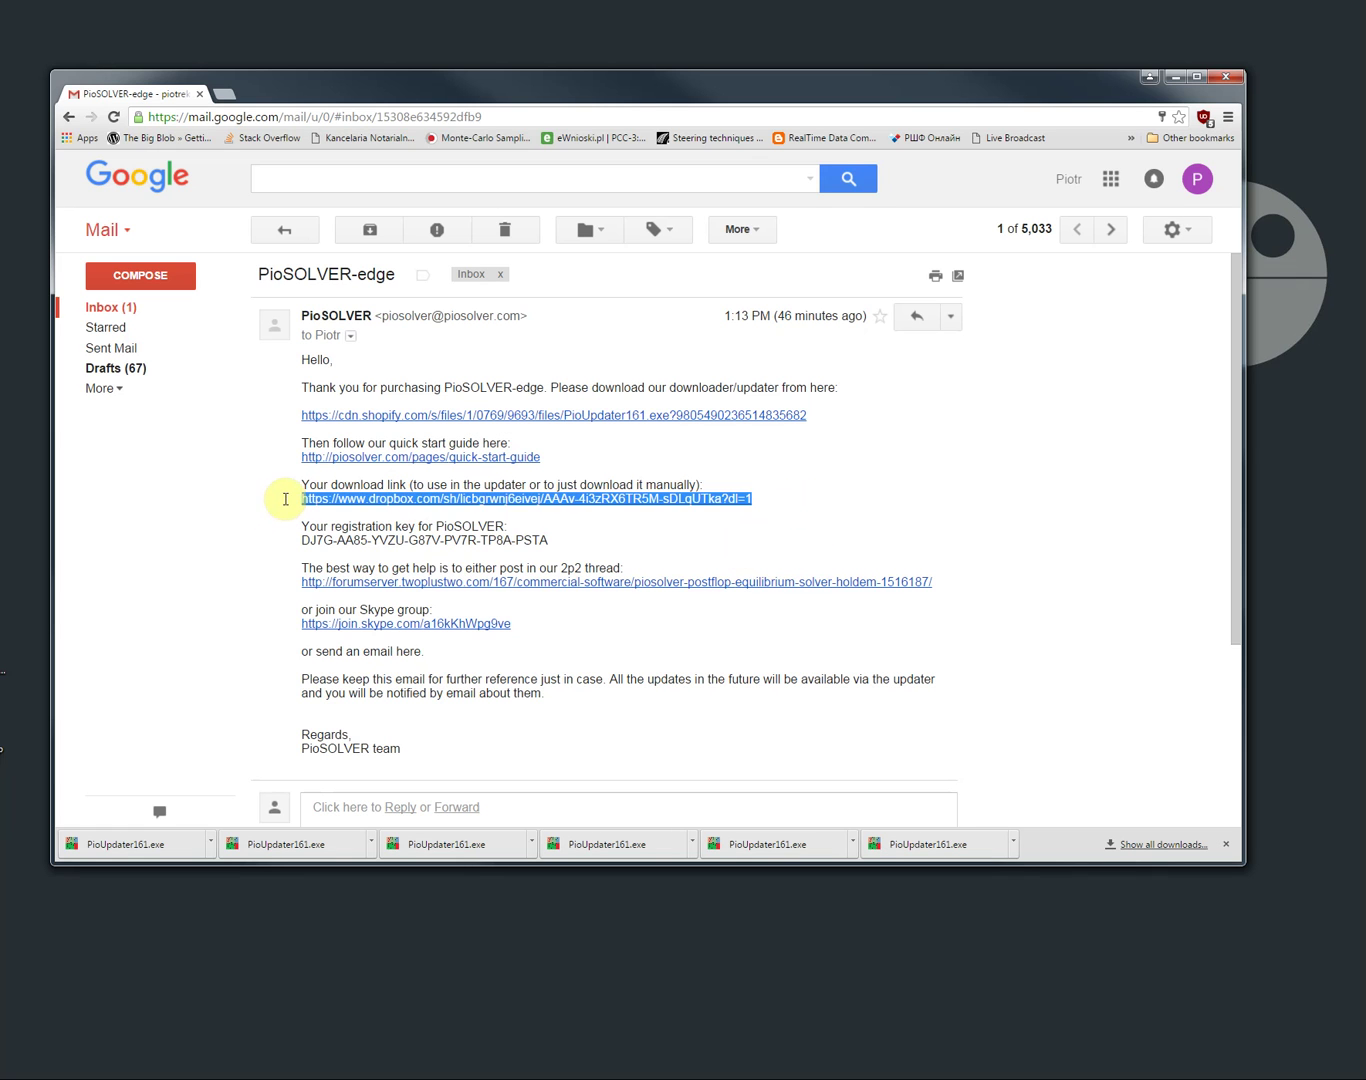
left_click(1175, 77)
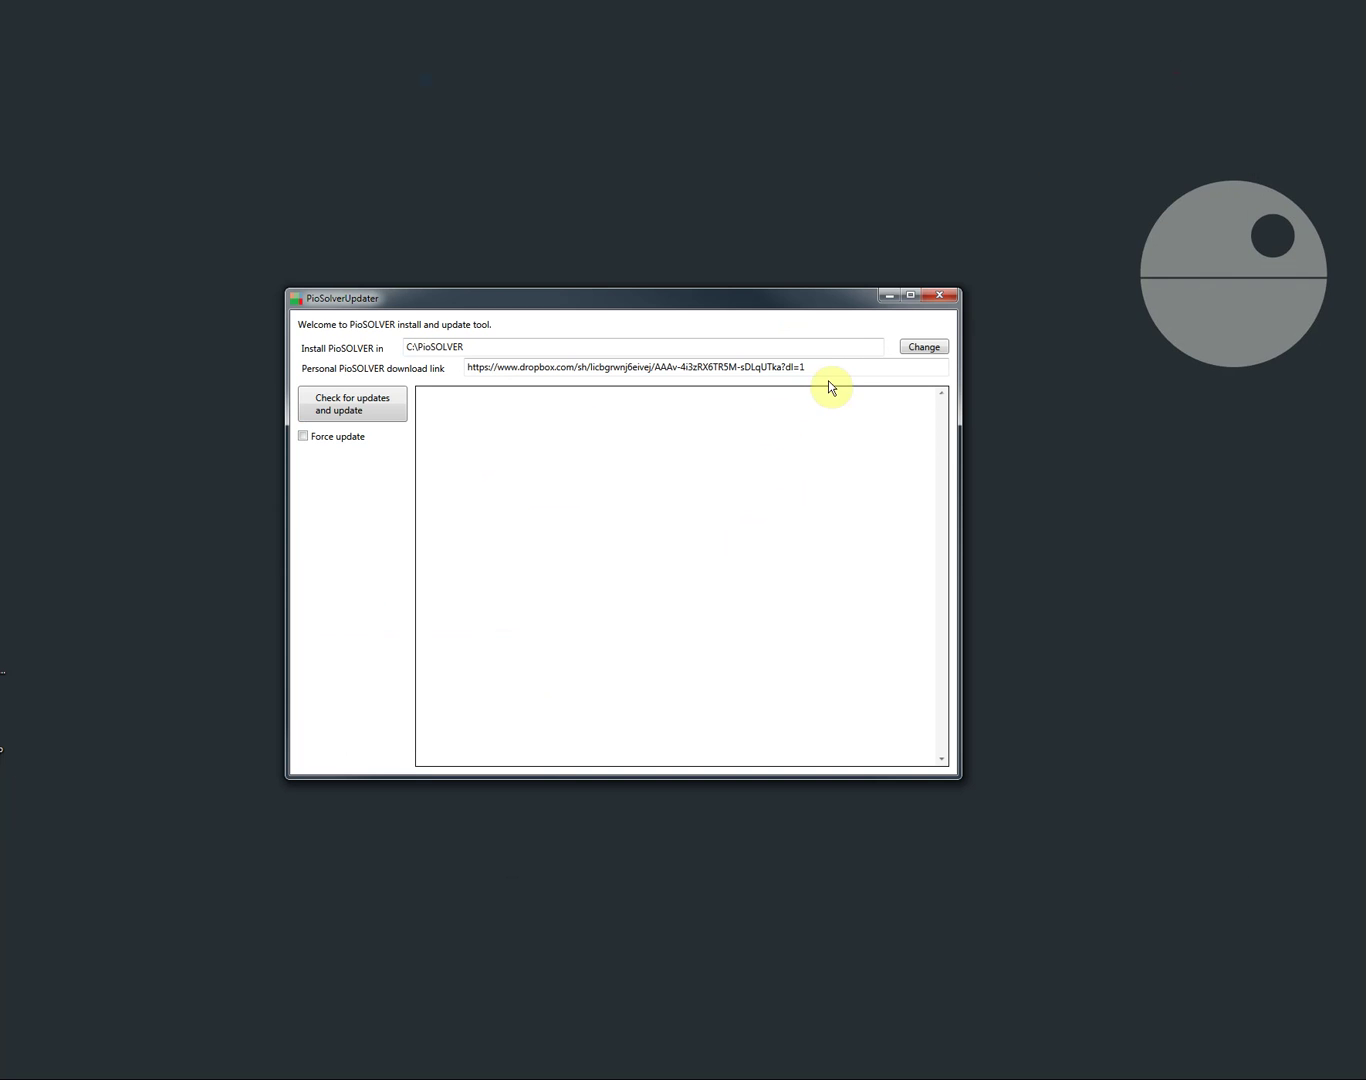
left_click_drag(826, 367, 308, 392)
key("ctrl+x")
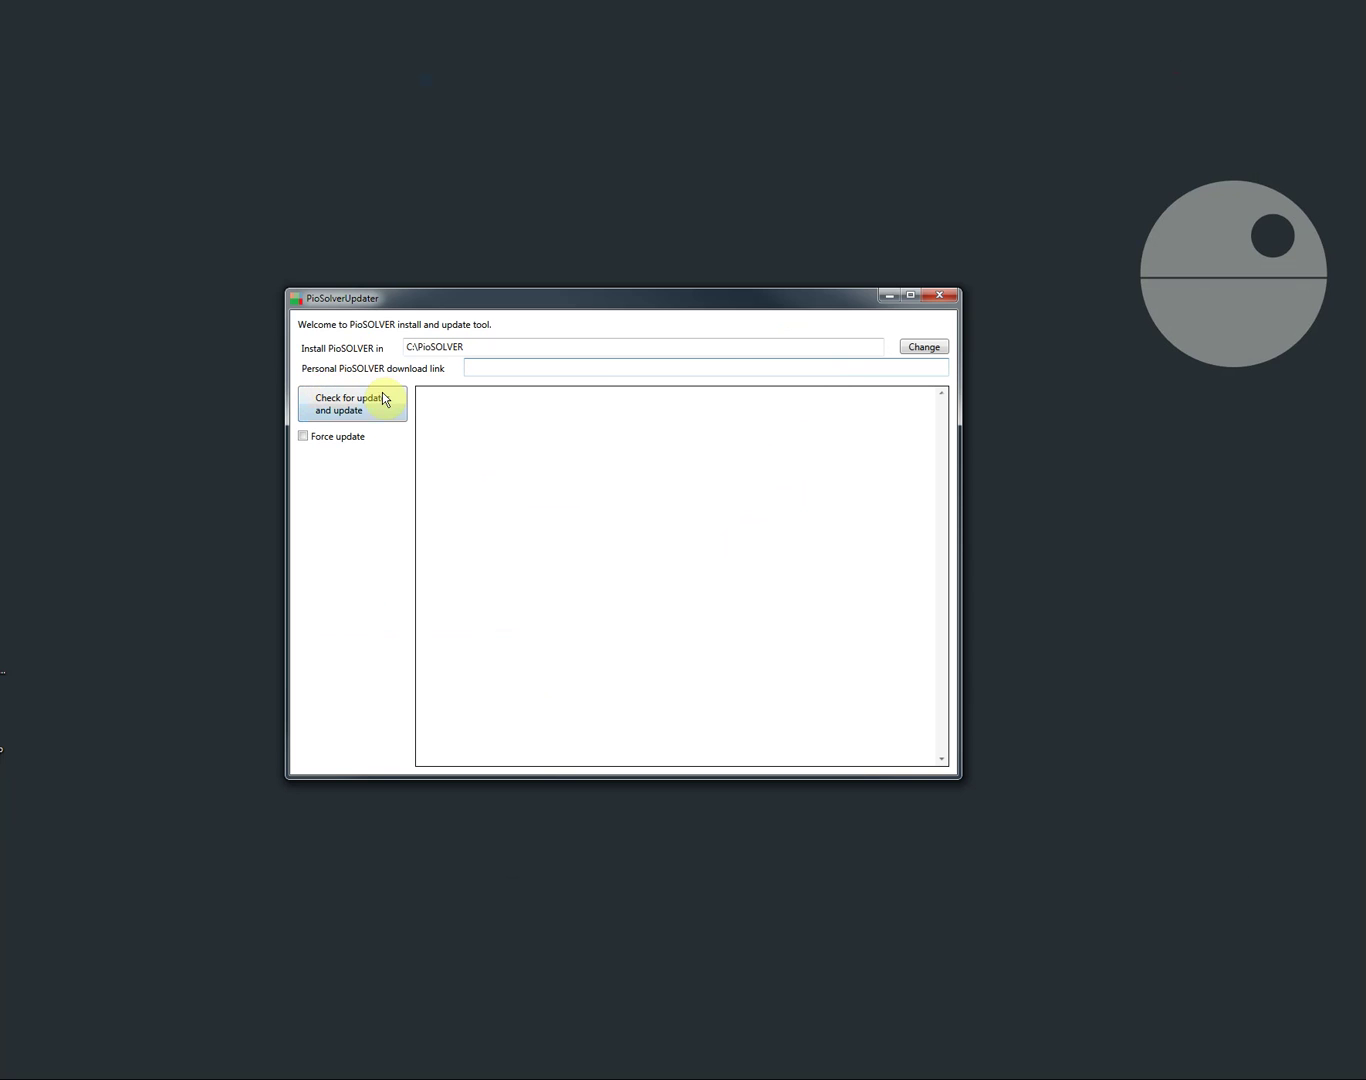
key("ctrl+v")
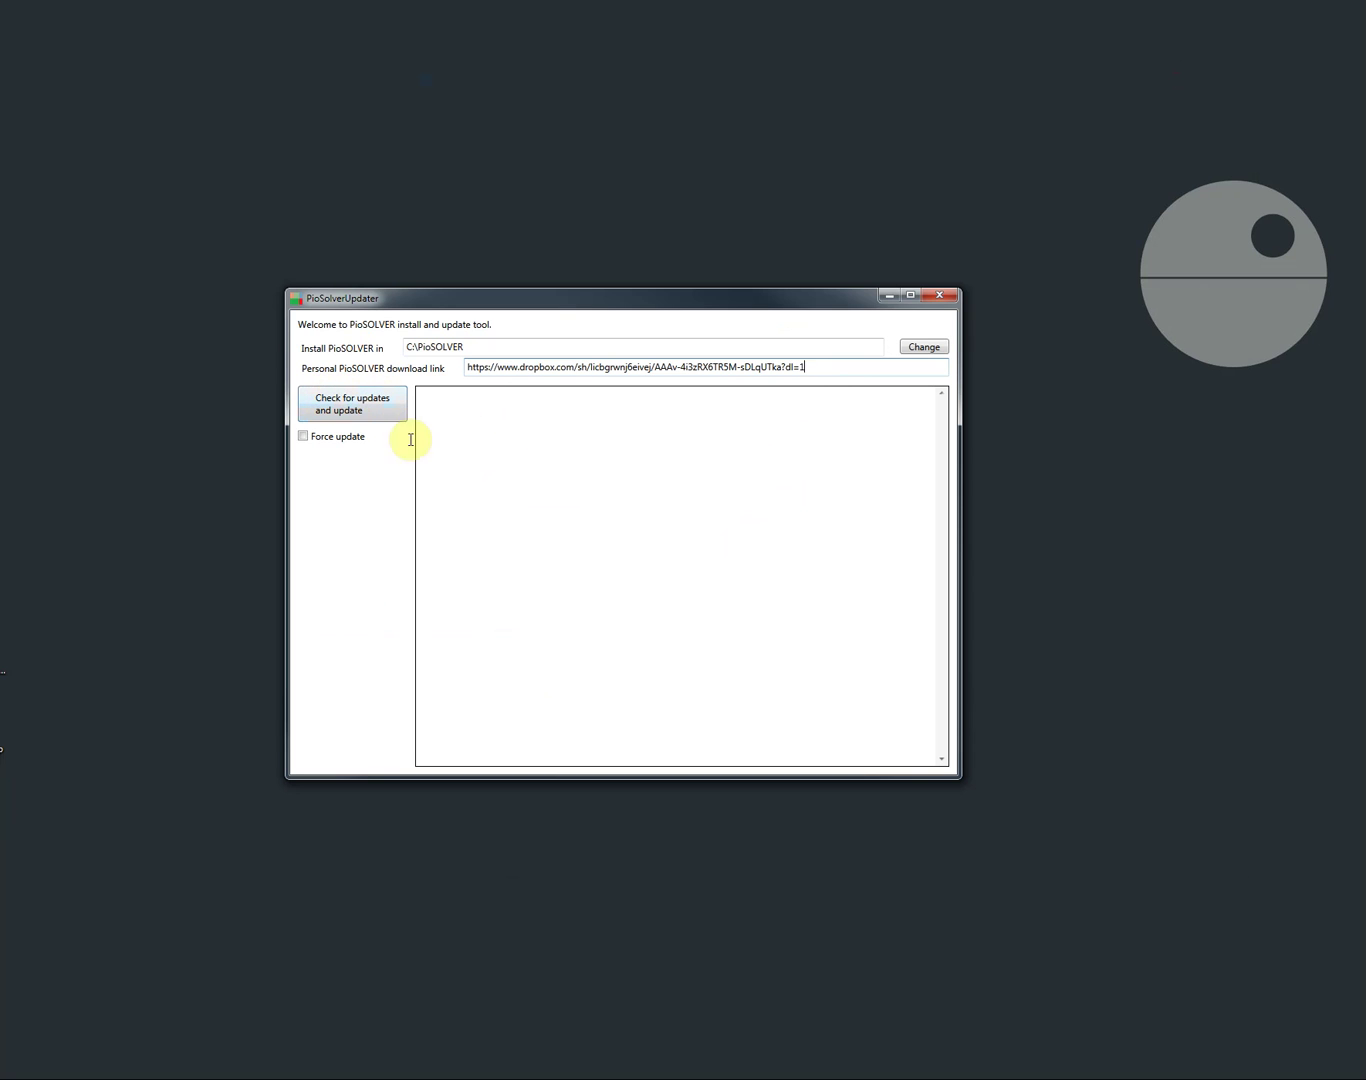
Install PioSOLVER into C:\PioSOLVER, then recheck to confirm 'PioSOLVER is up to date.'
left_click(355, 413)
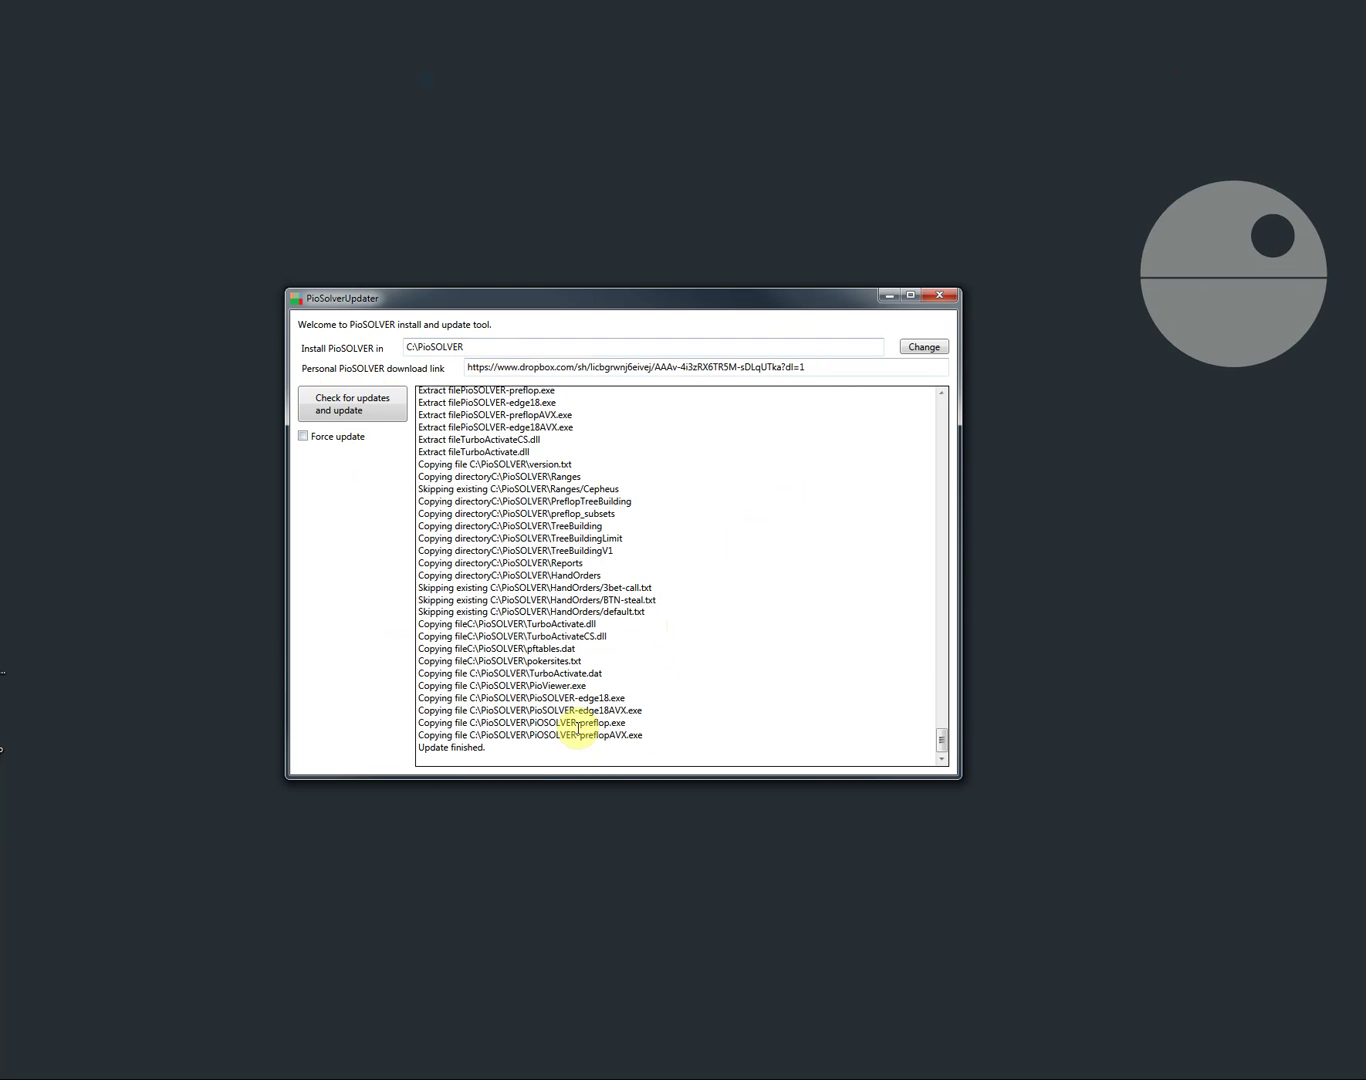
left_click_drag(500, 747, 417, 755)
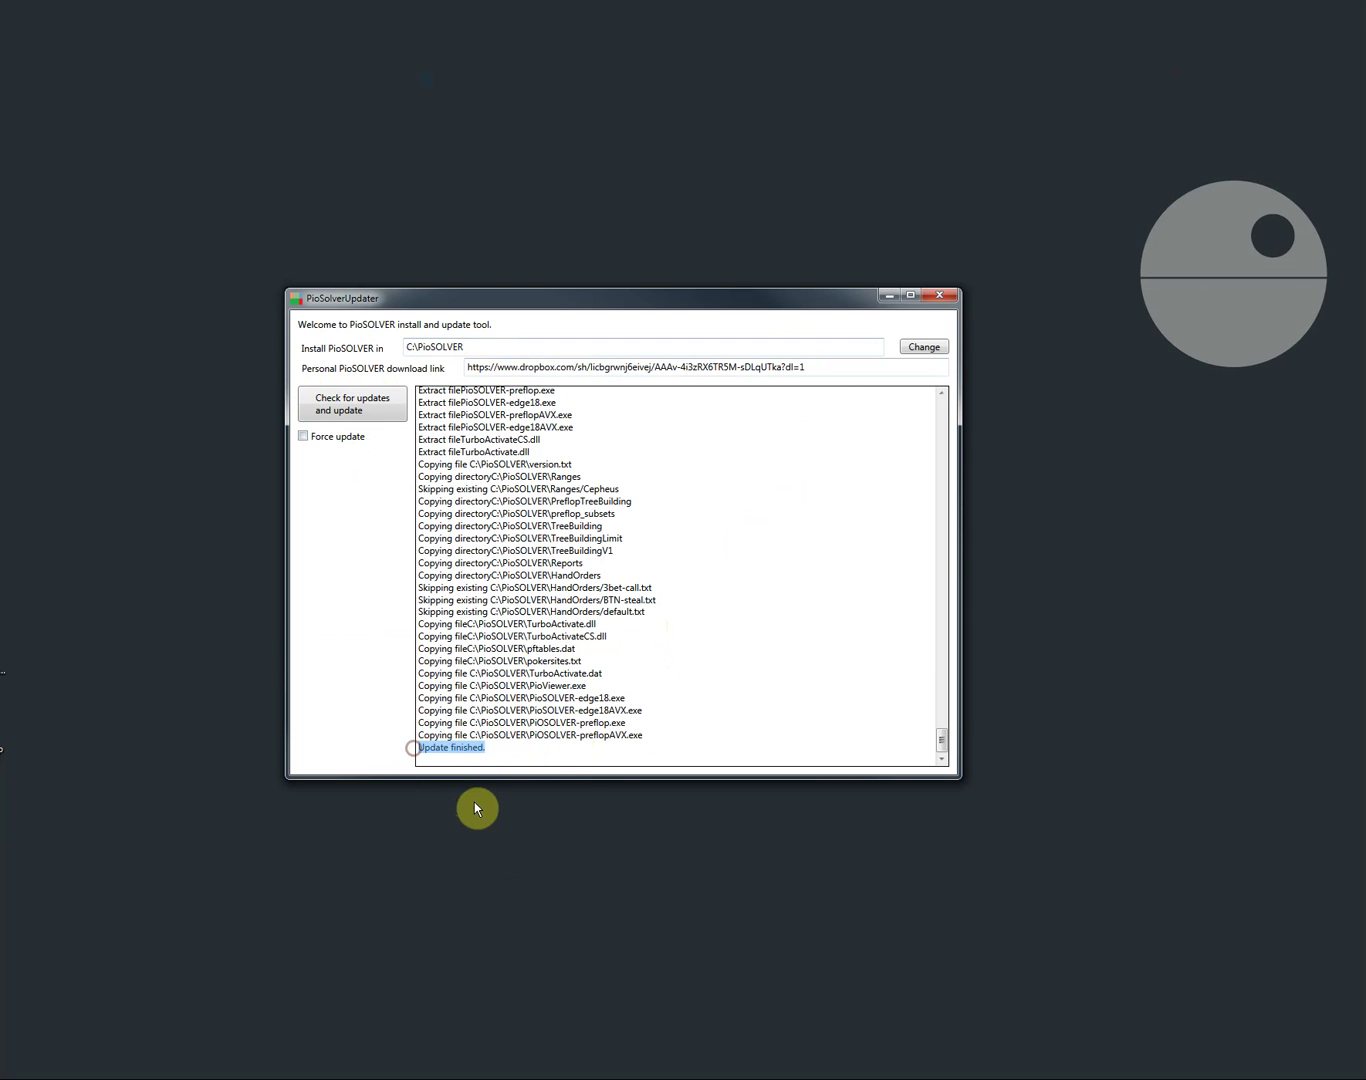
left_click(339, 404)
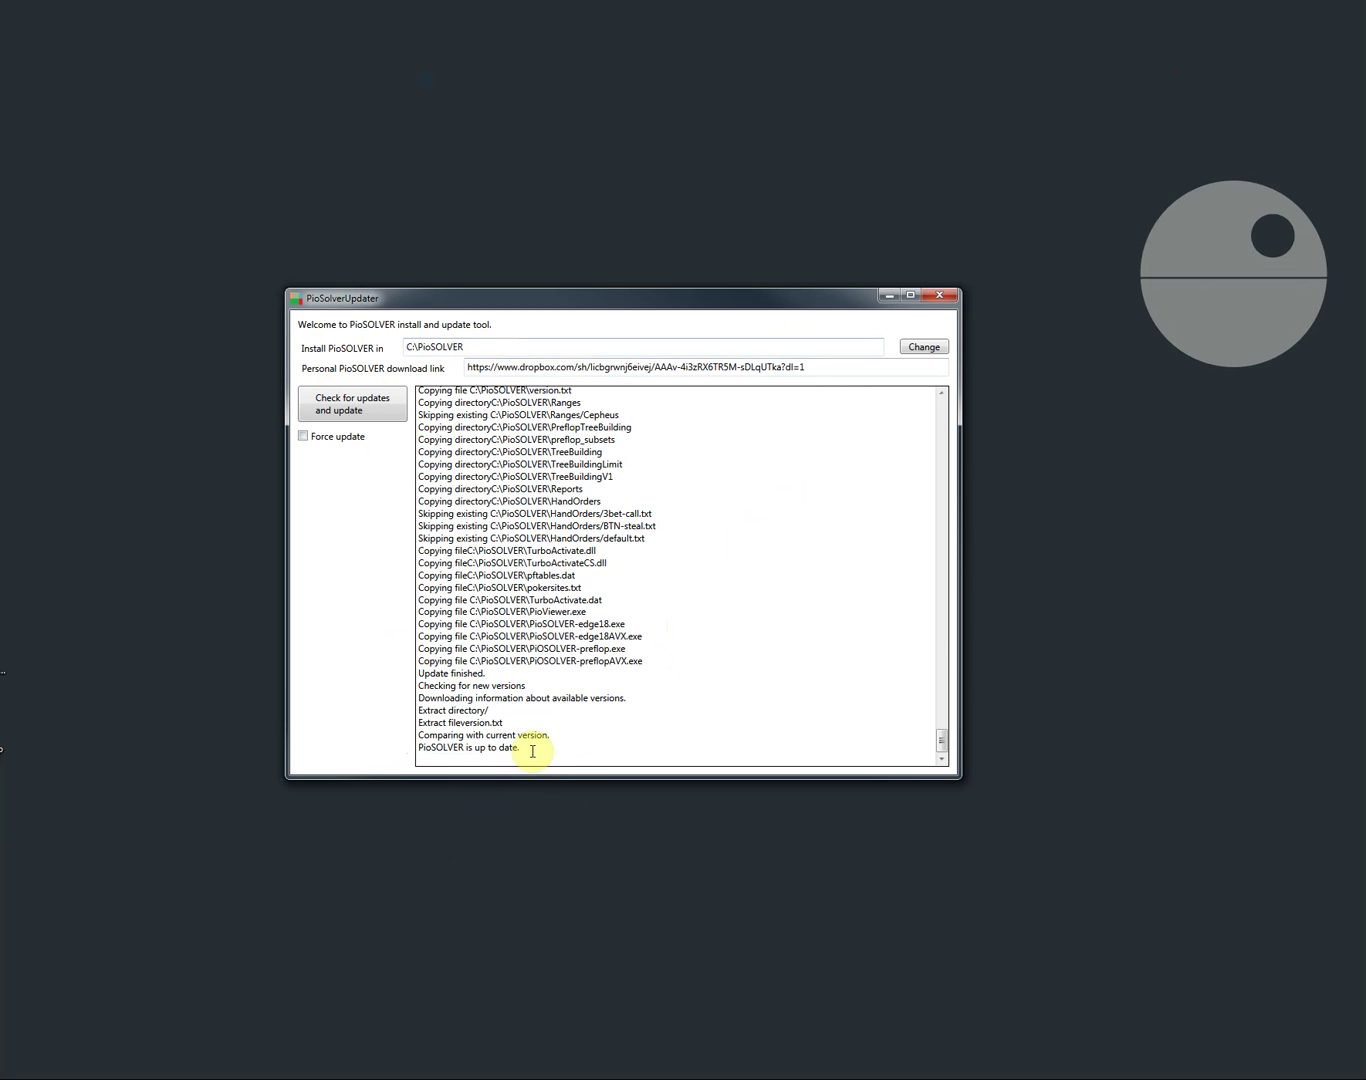
left_click_drag(535, 749, 412, 748)
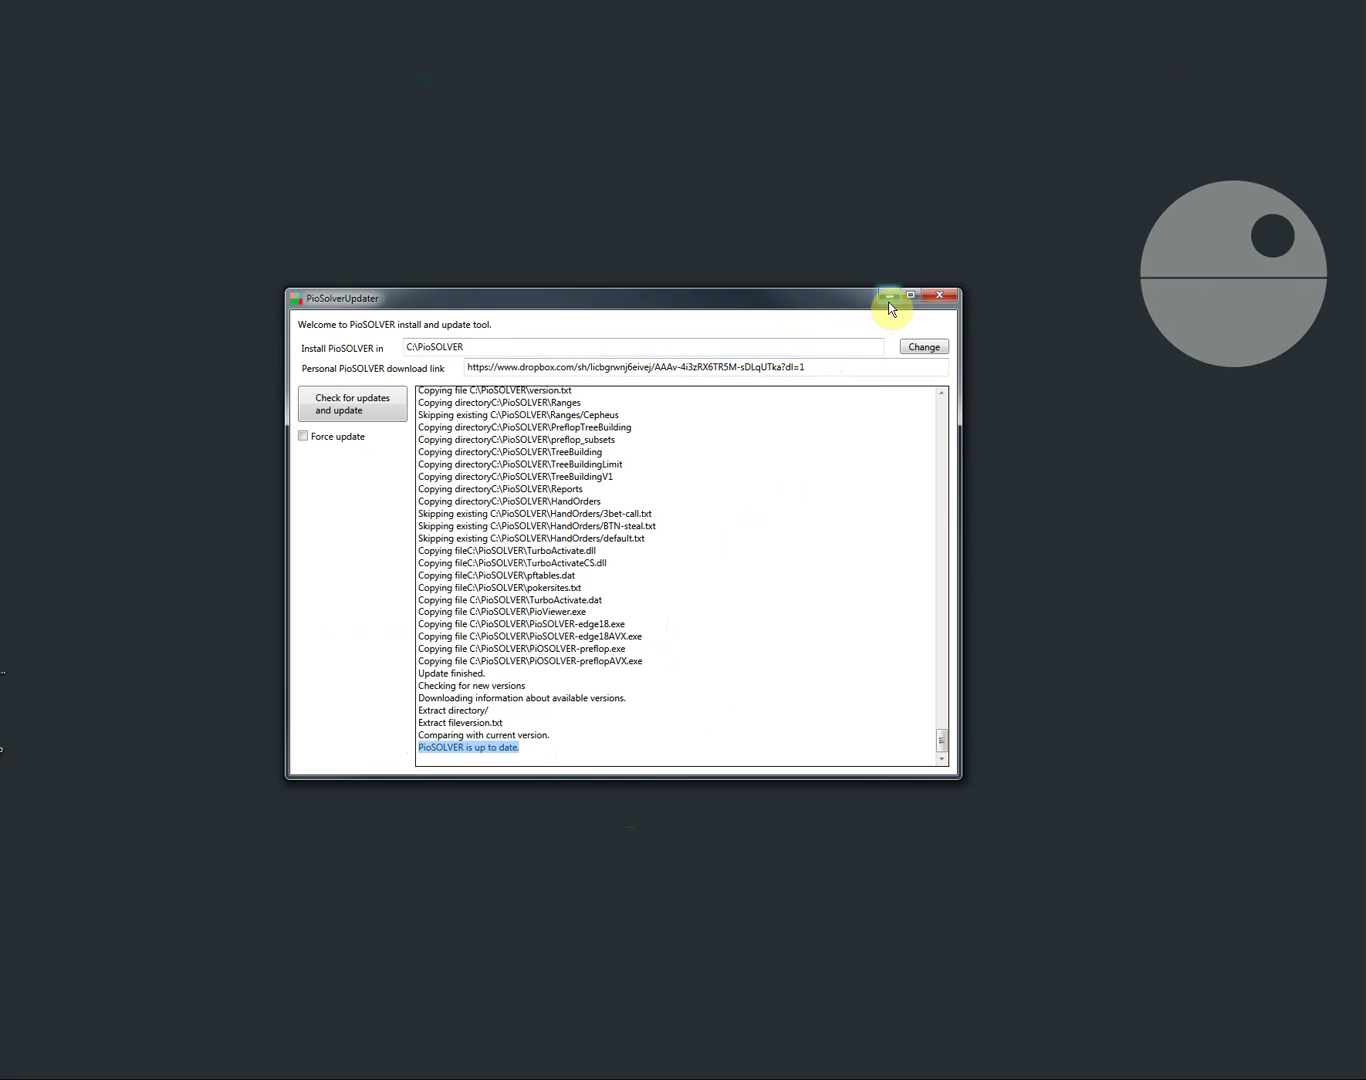
Browse to the C:\PioSOLVER folder in Explorer and launch PioViewer.exe
double_click(497, 347)
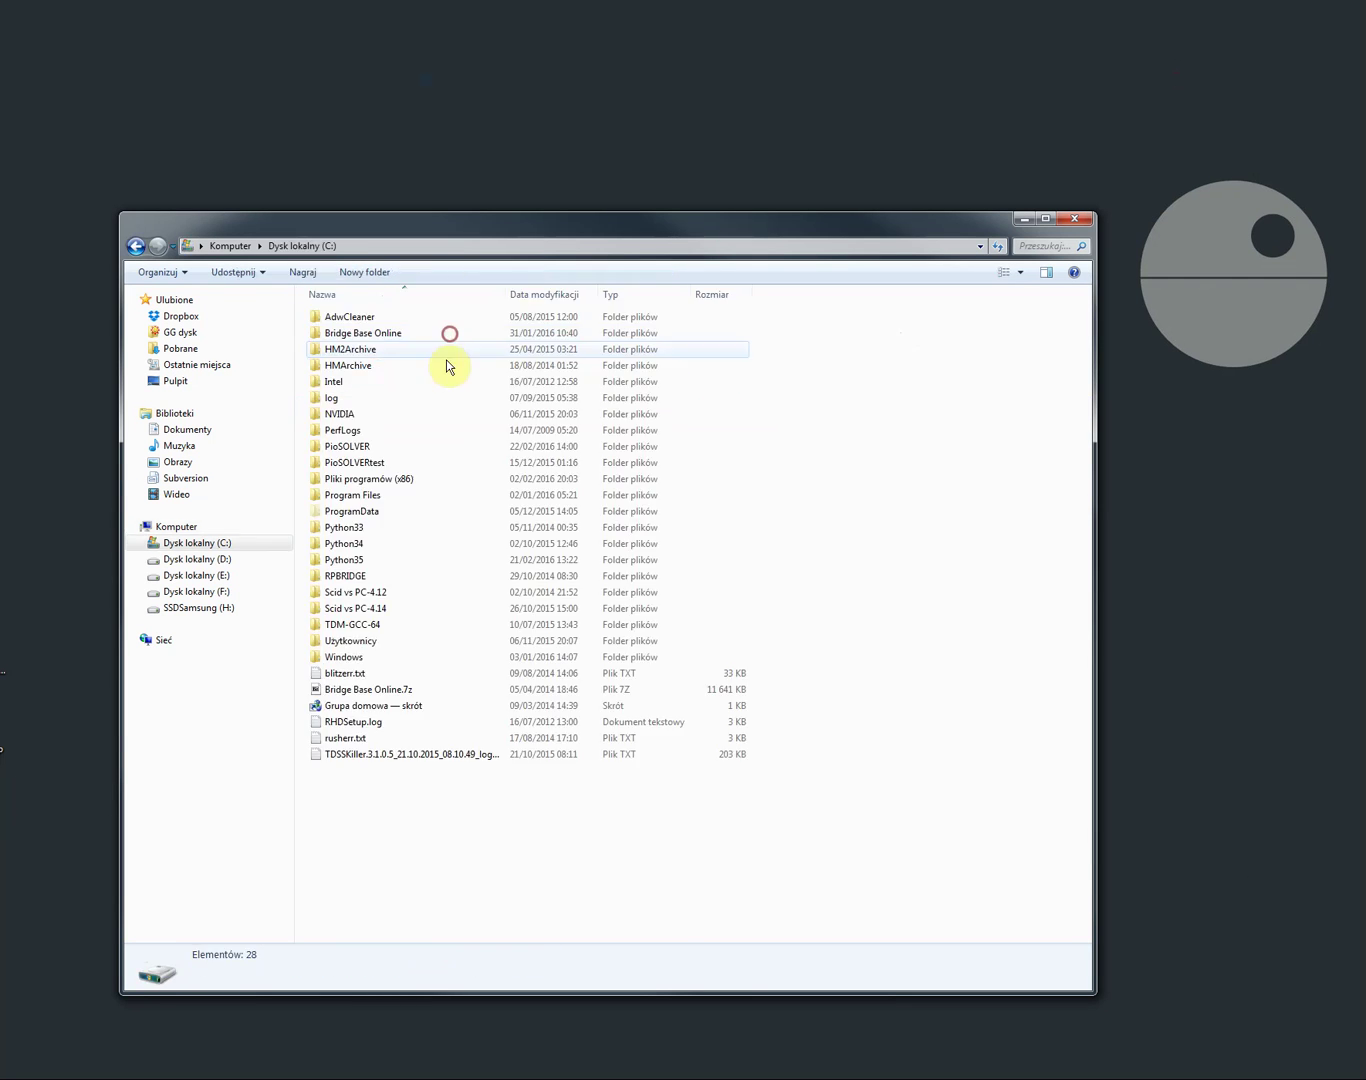
left_click(377, 447)
double_click(377, 448)
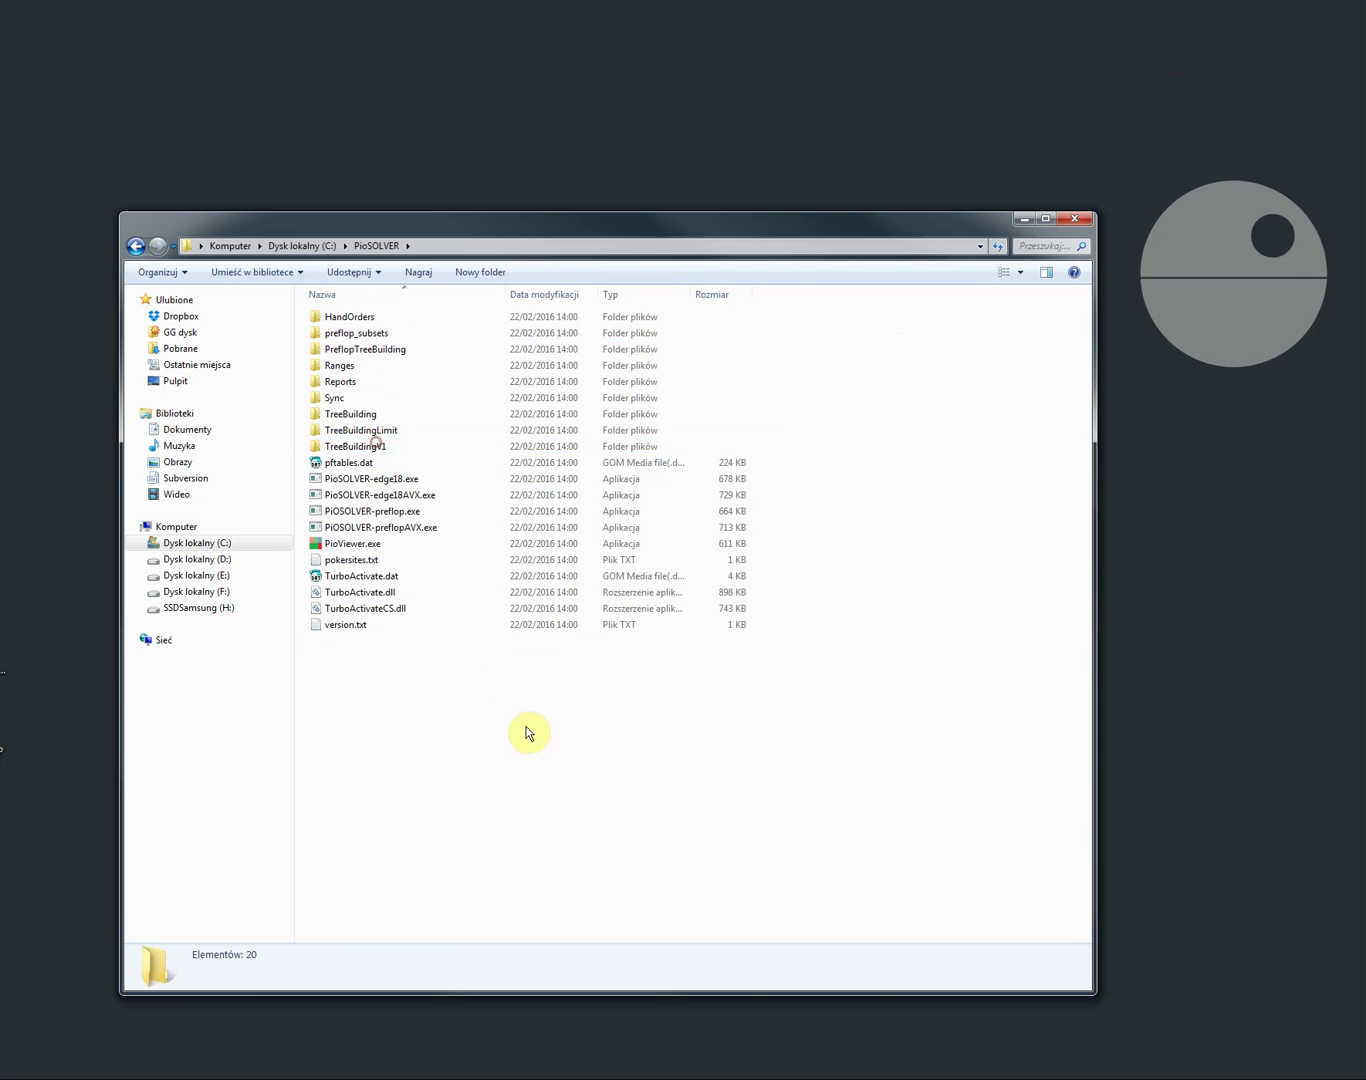
double_click(368, 547)
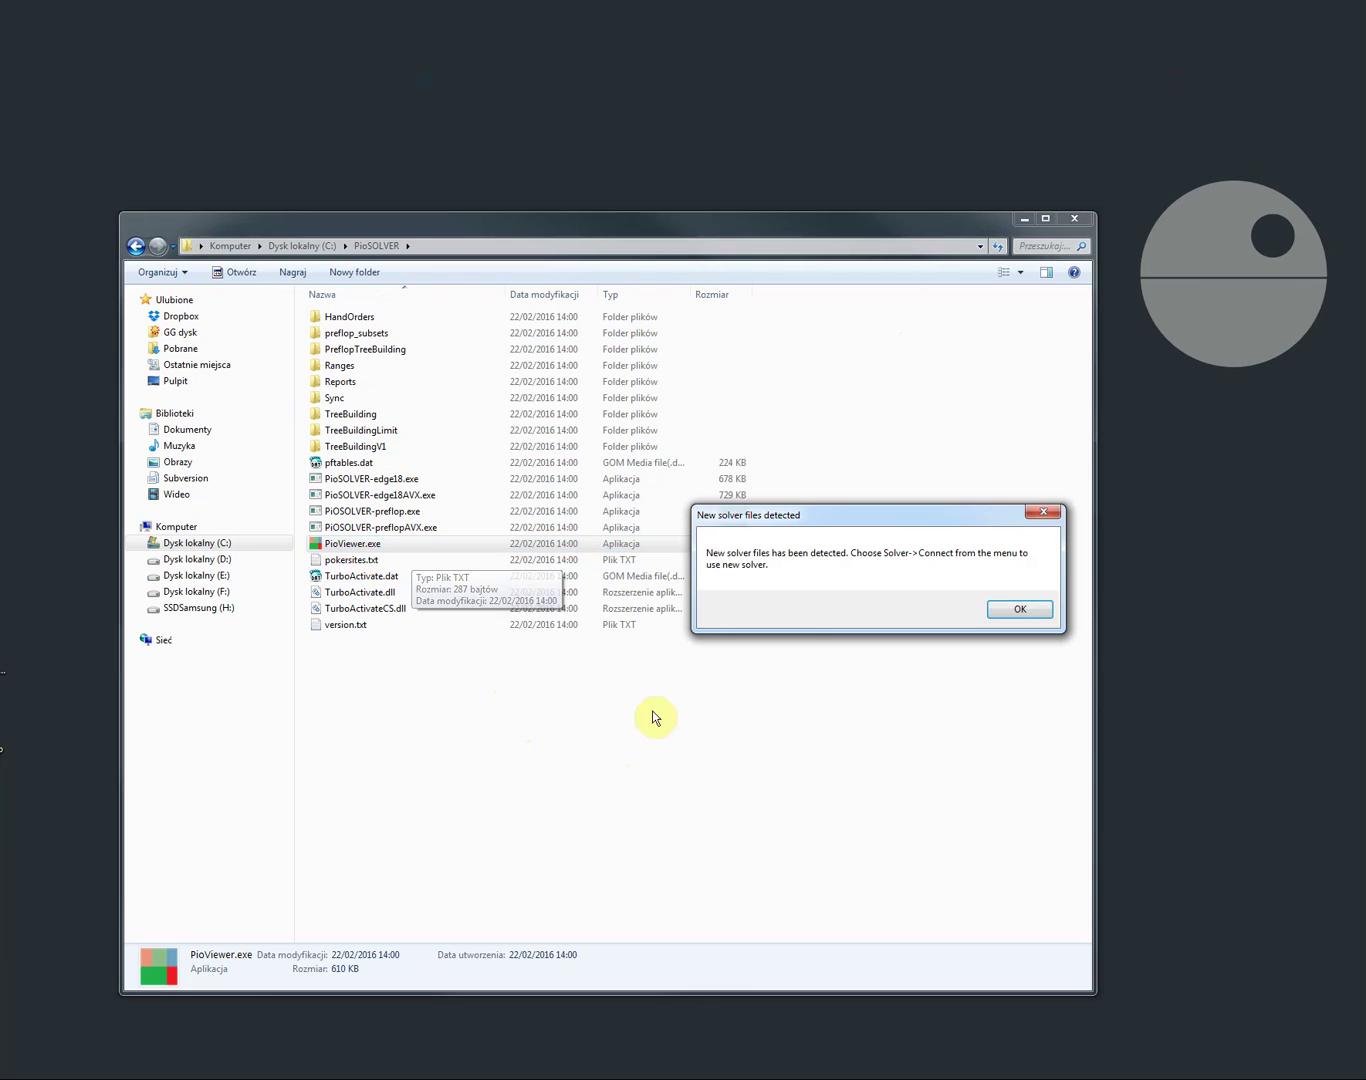
Dismiss the new solver files notice, enlarge PioViewer, and start Solver > connect
left_click(1025, 609)
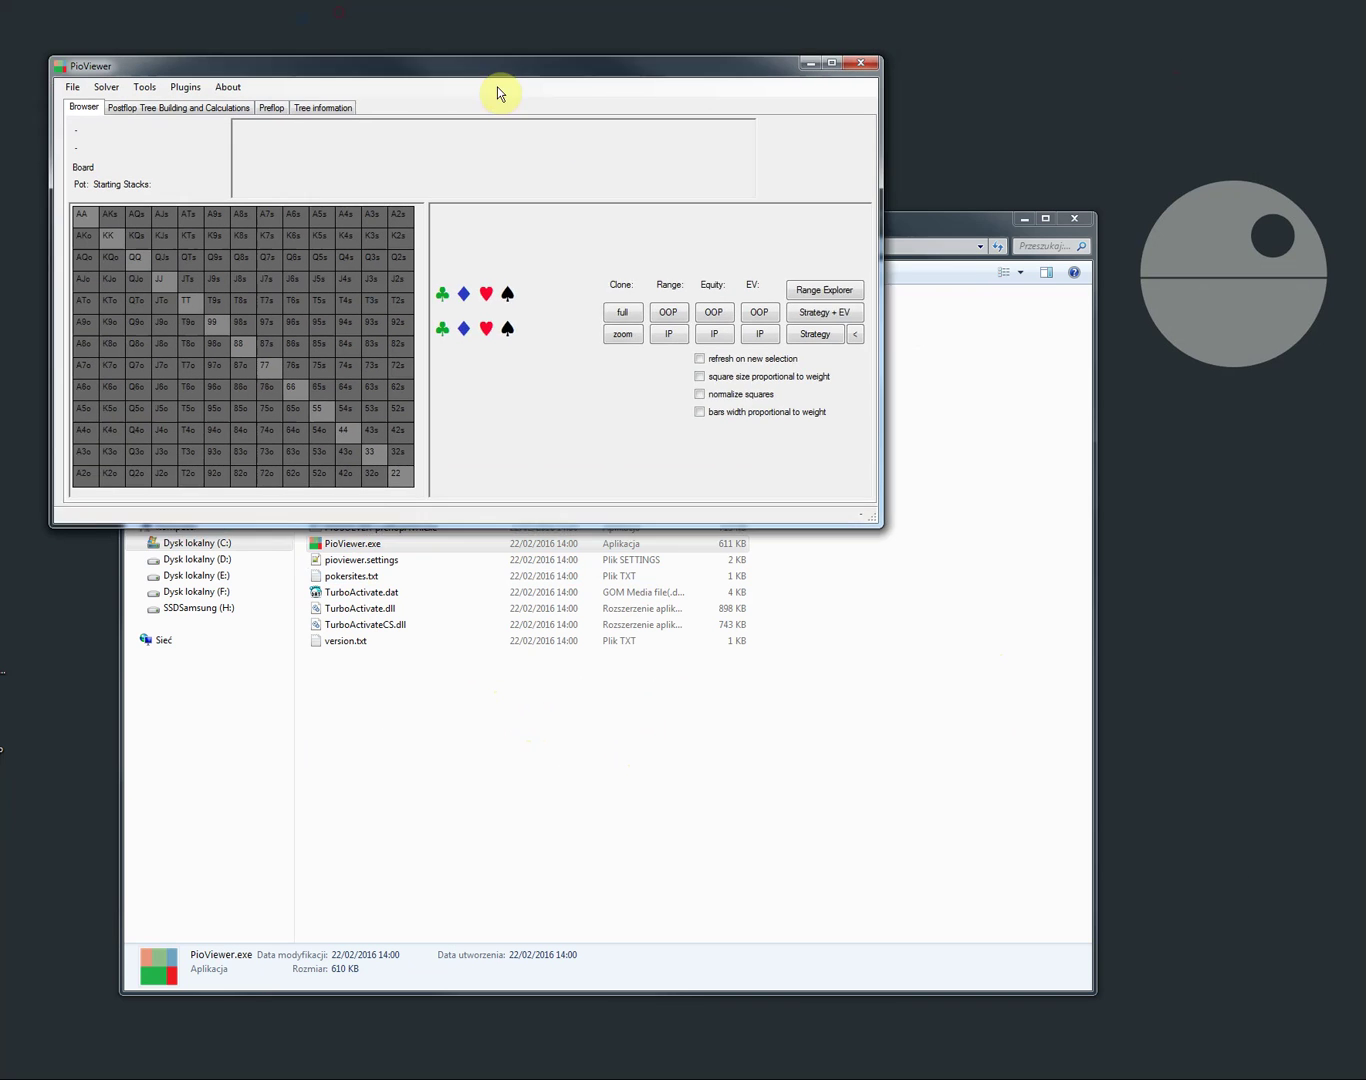
left_click_drag(961, 559, 1256, 805)
left_click(190, 110)
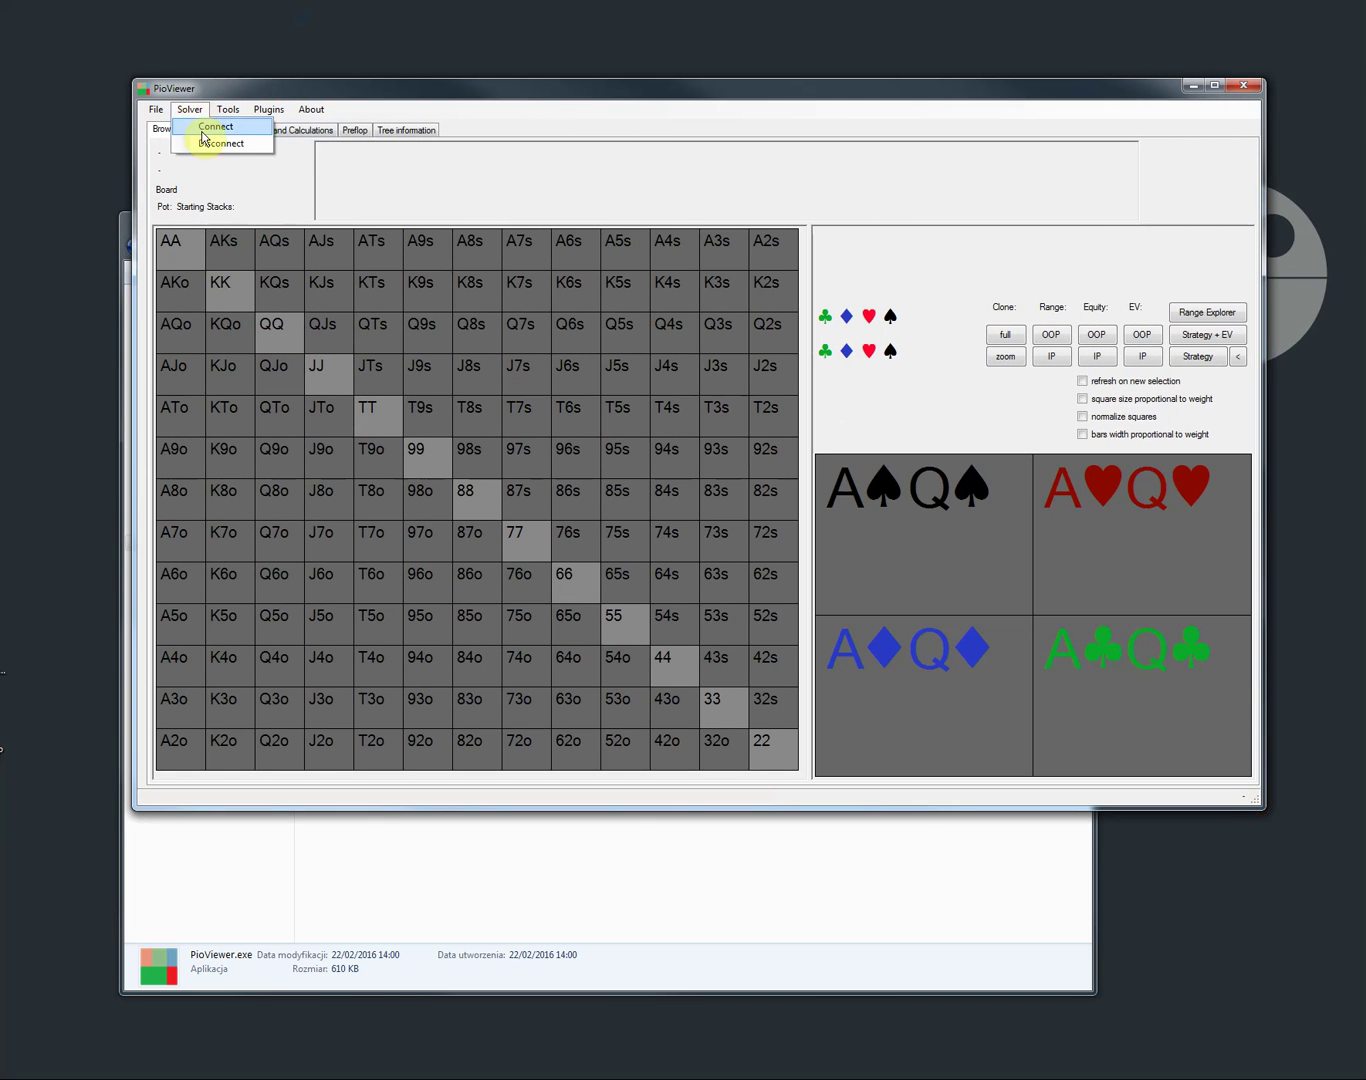
left_click(211, 128)
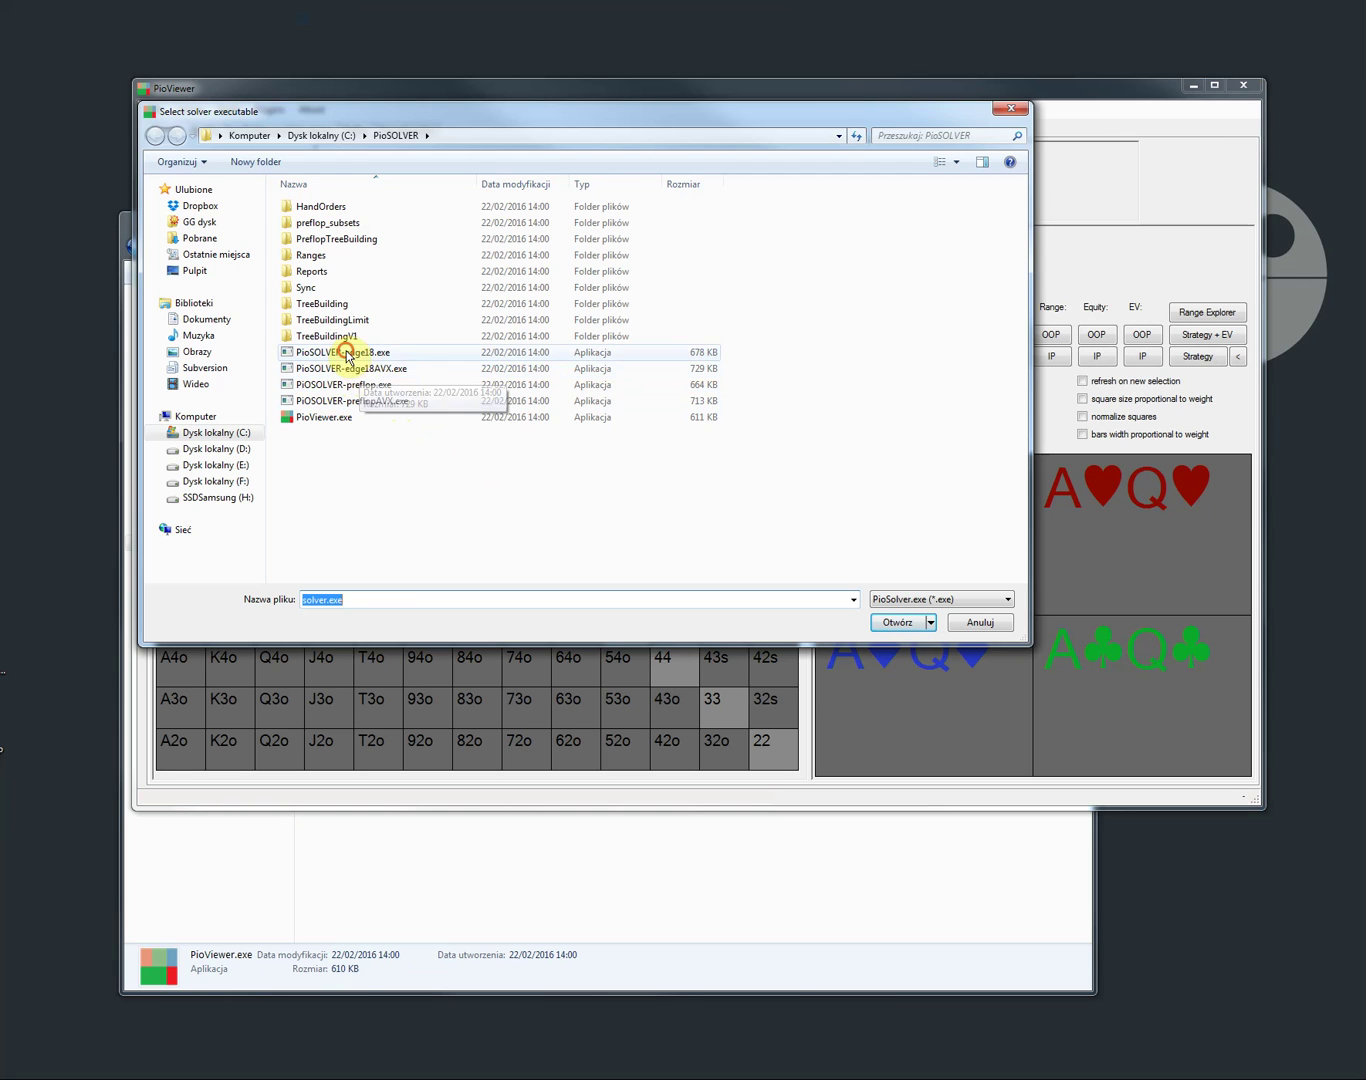
Choose PioSOLVER-edge18AVX.exe from C:\PioSOLVER as the solver executable
left_click(345, 370)
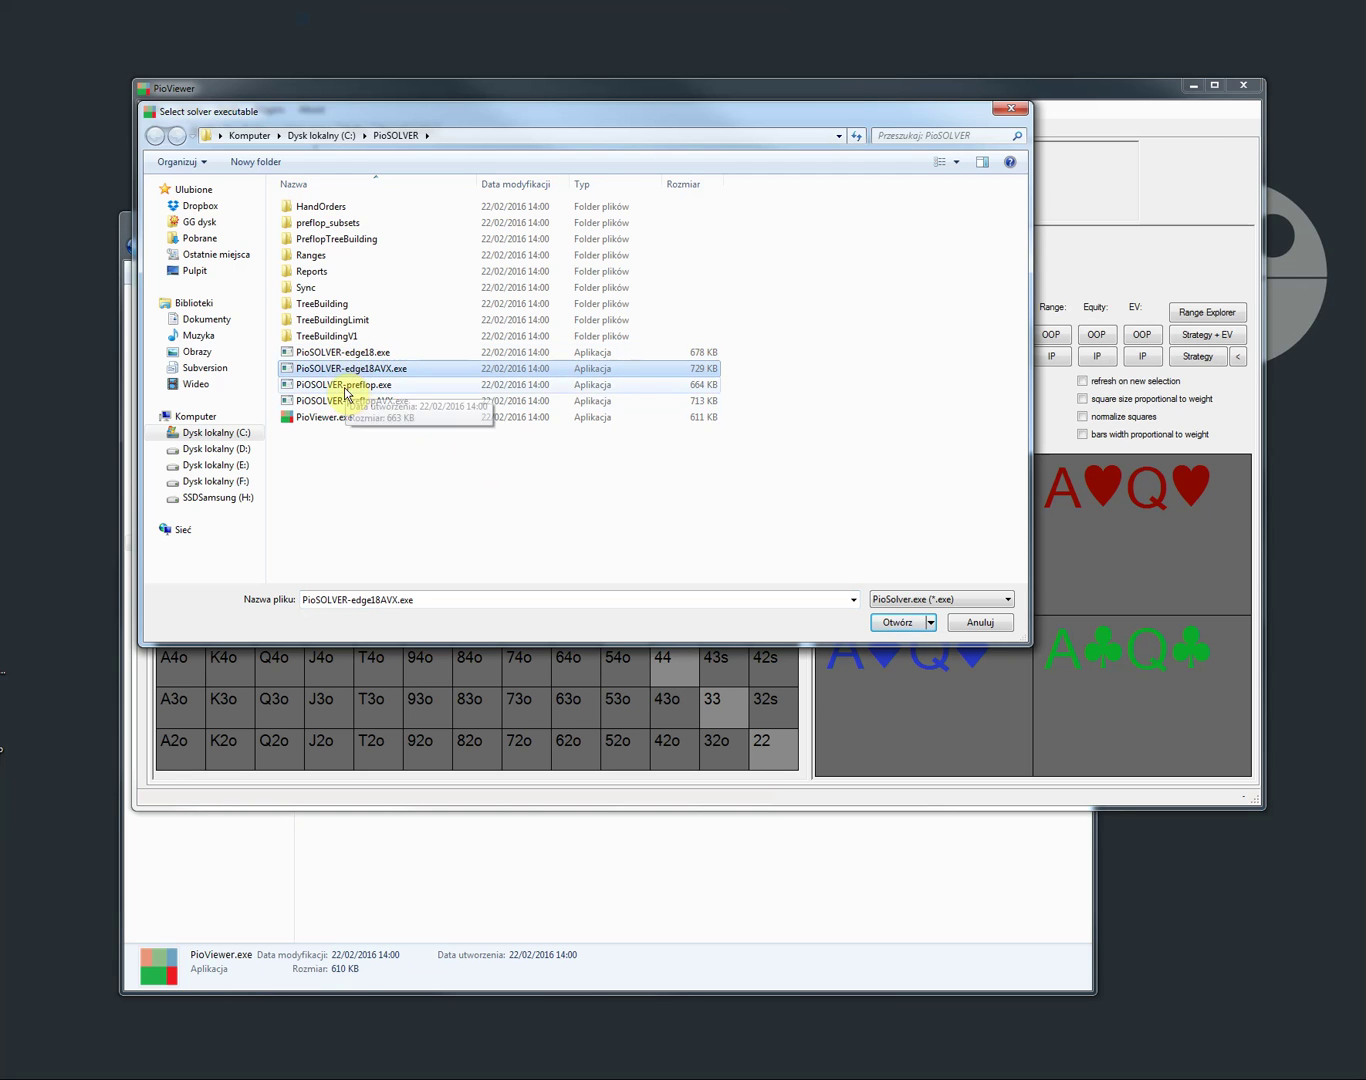
left_click(347, 385)
left_click(355, 403)
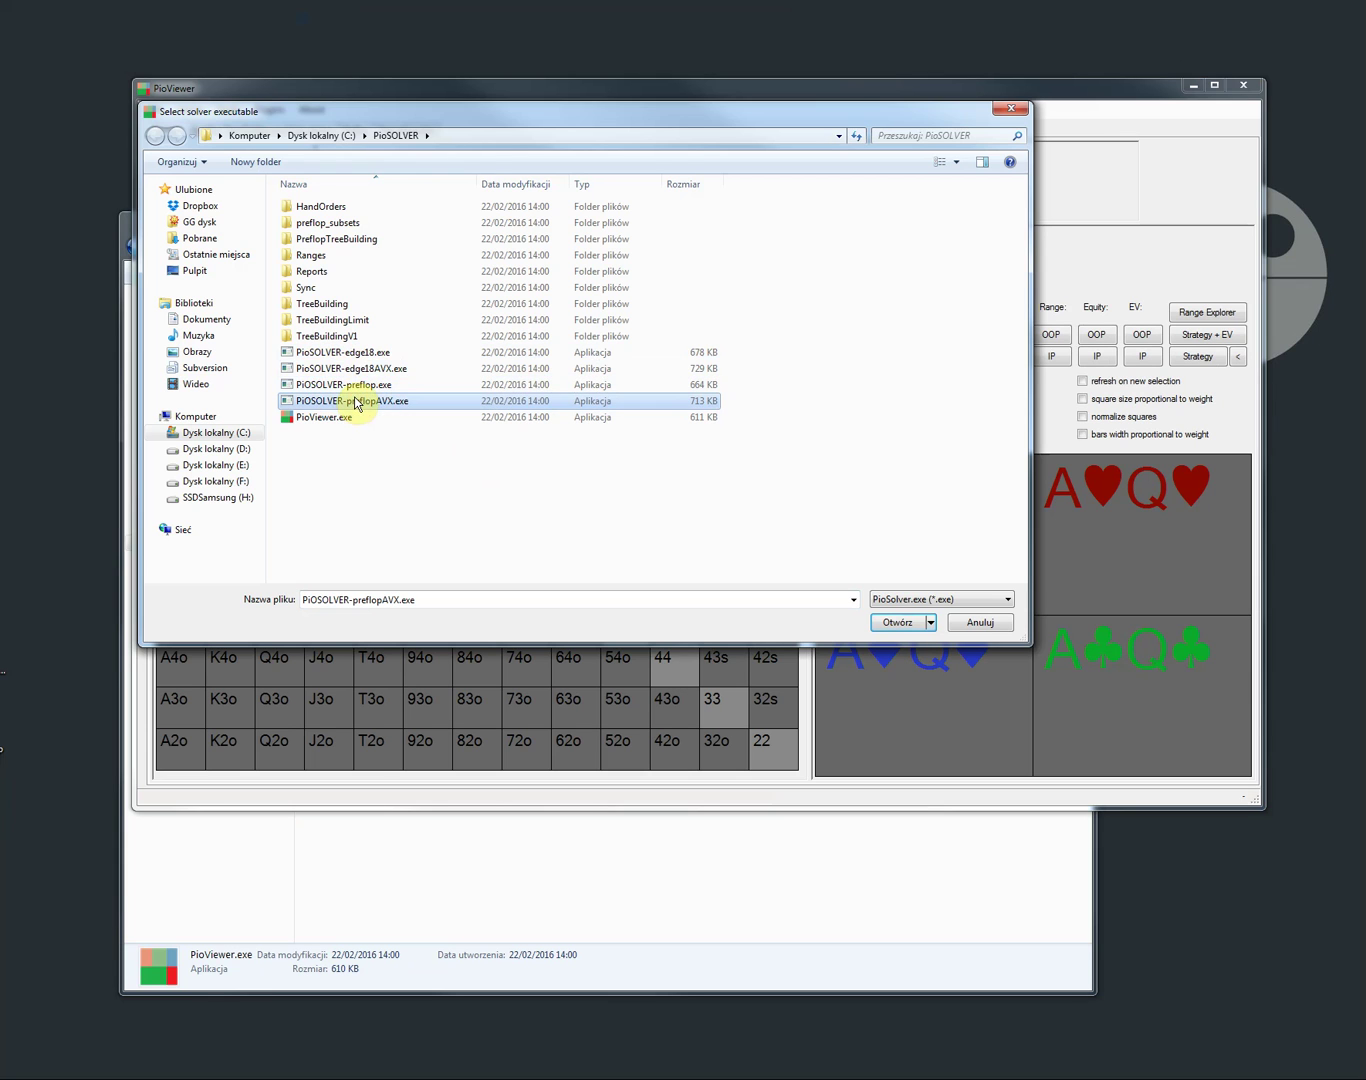
left_click(362, 371)
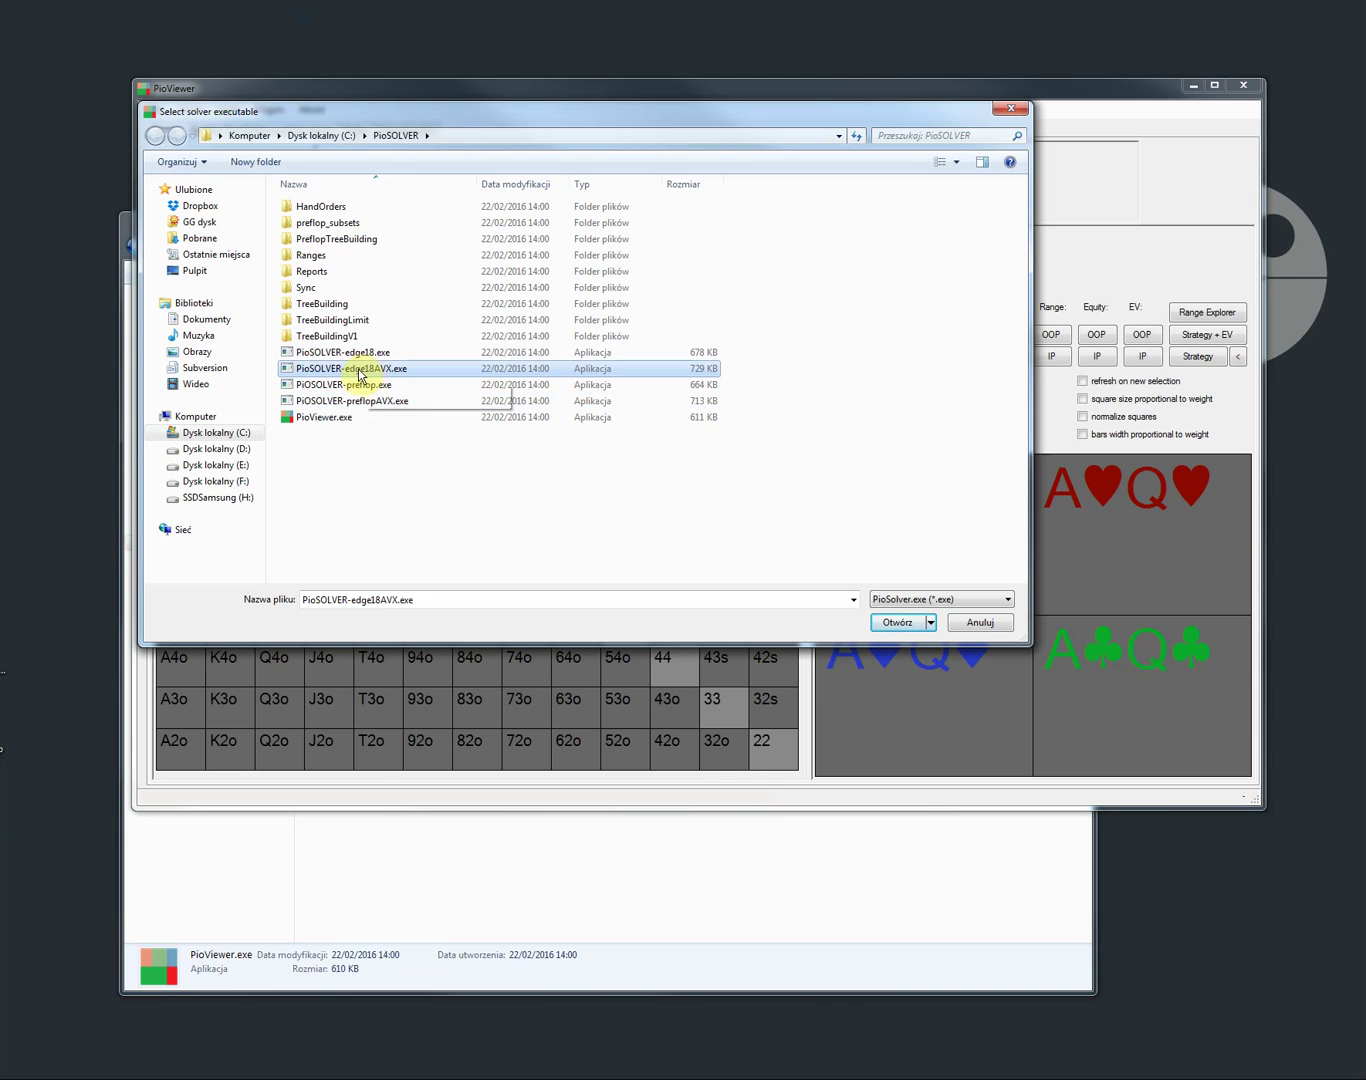
left_click(356, 400)
left_click(363, 370)
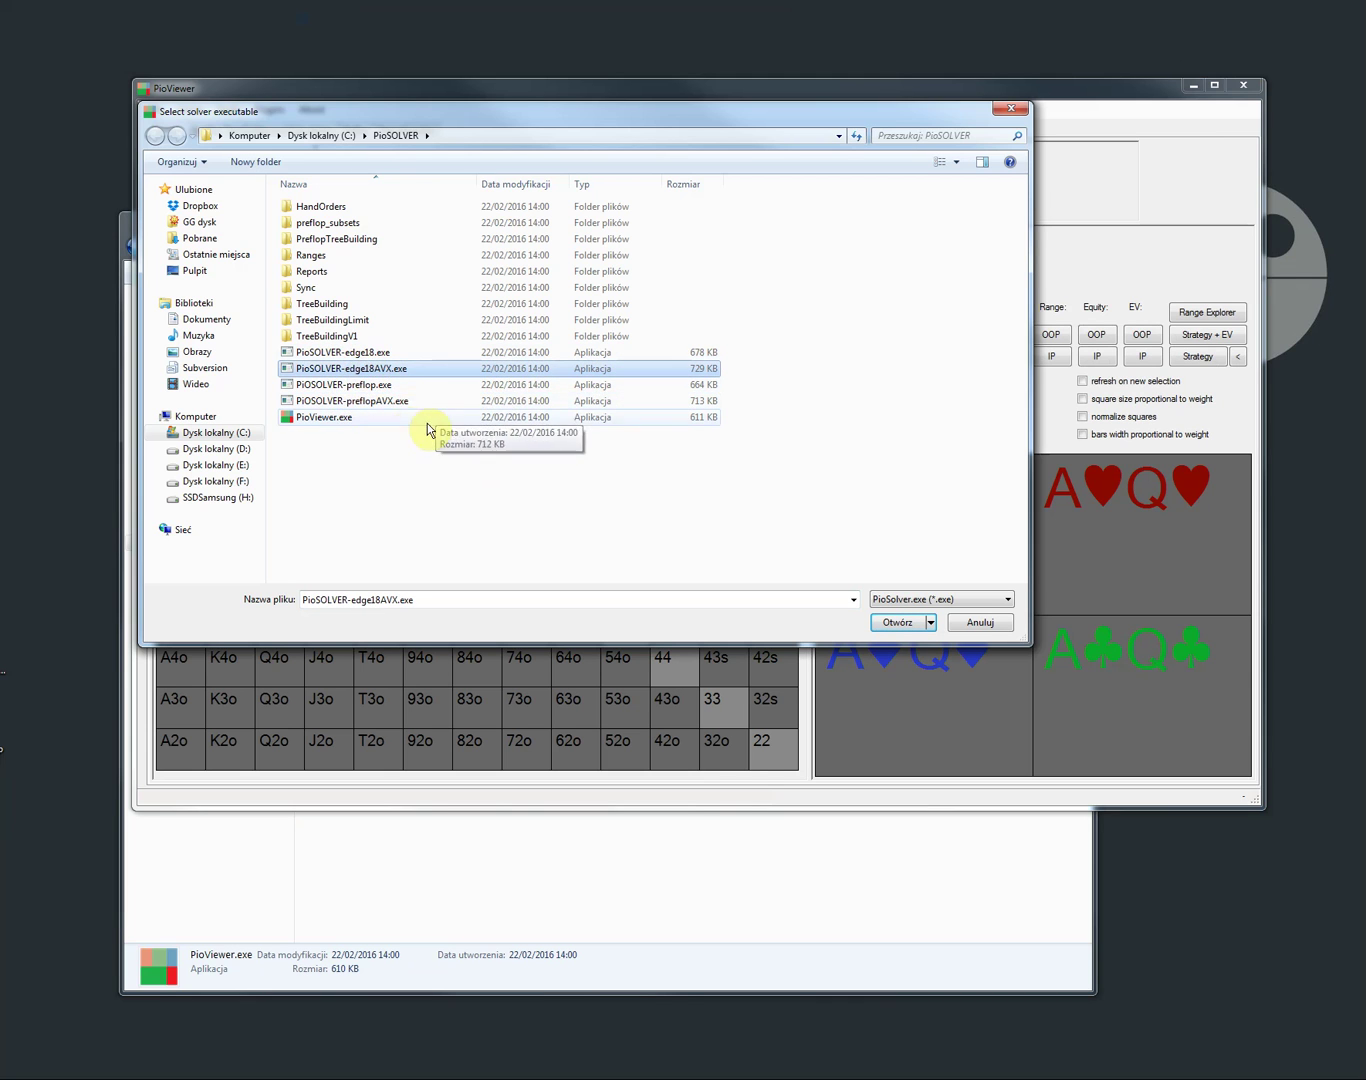
left_click(378, 354)
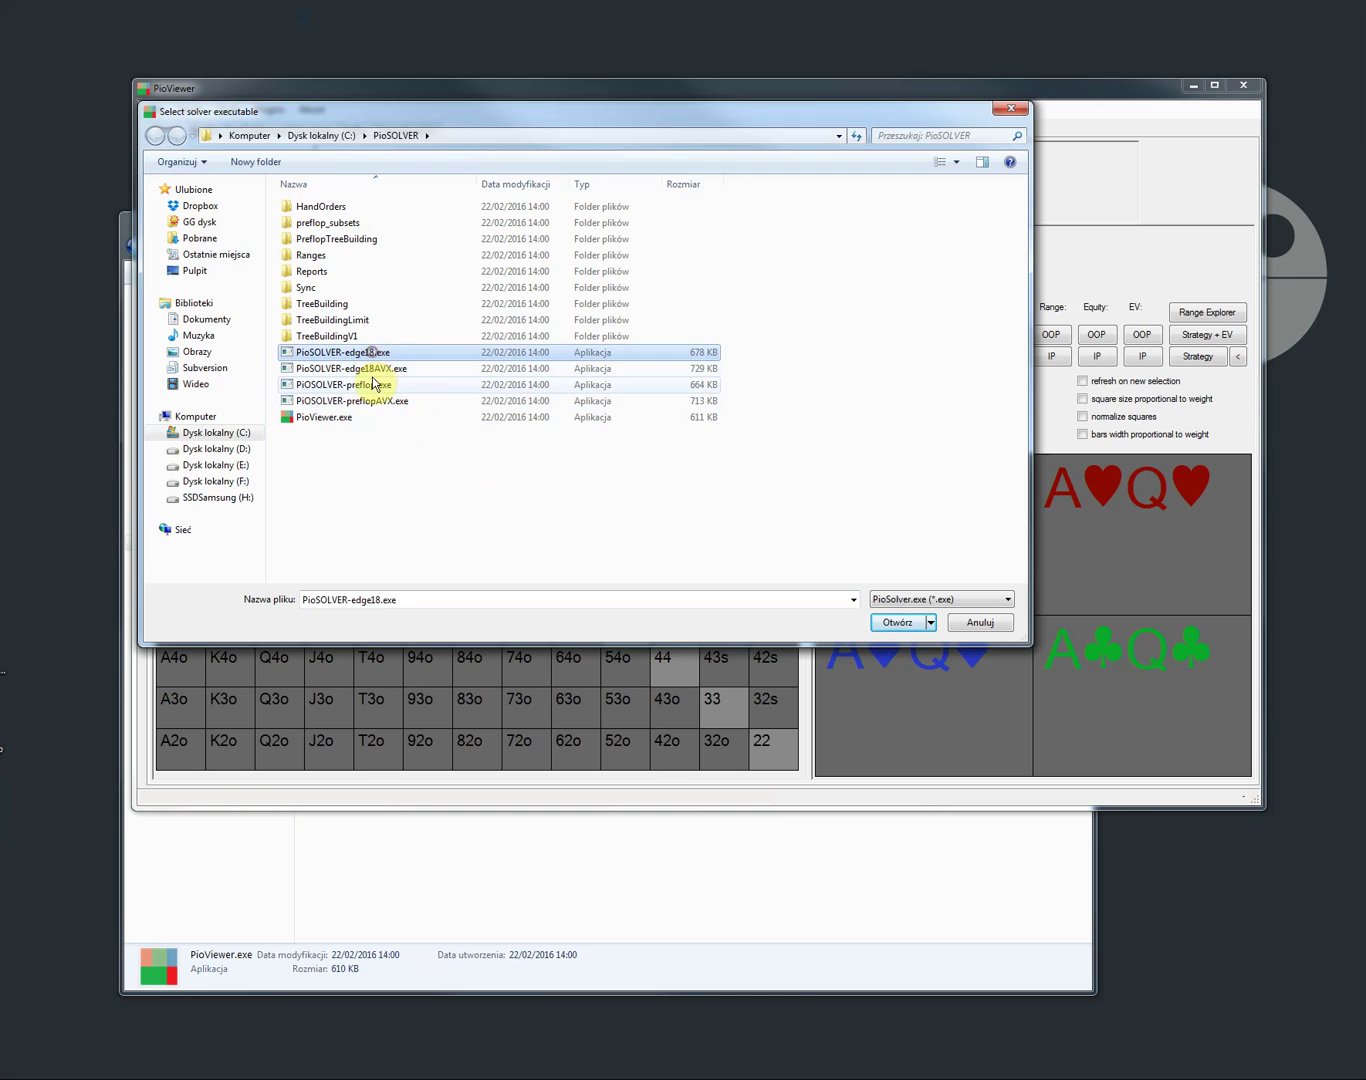
left_click(366, 385)
double_click(362, 369)
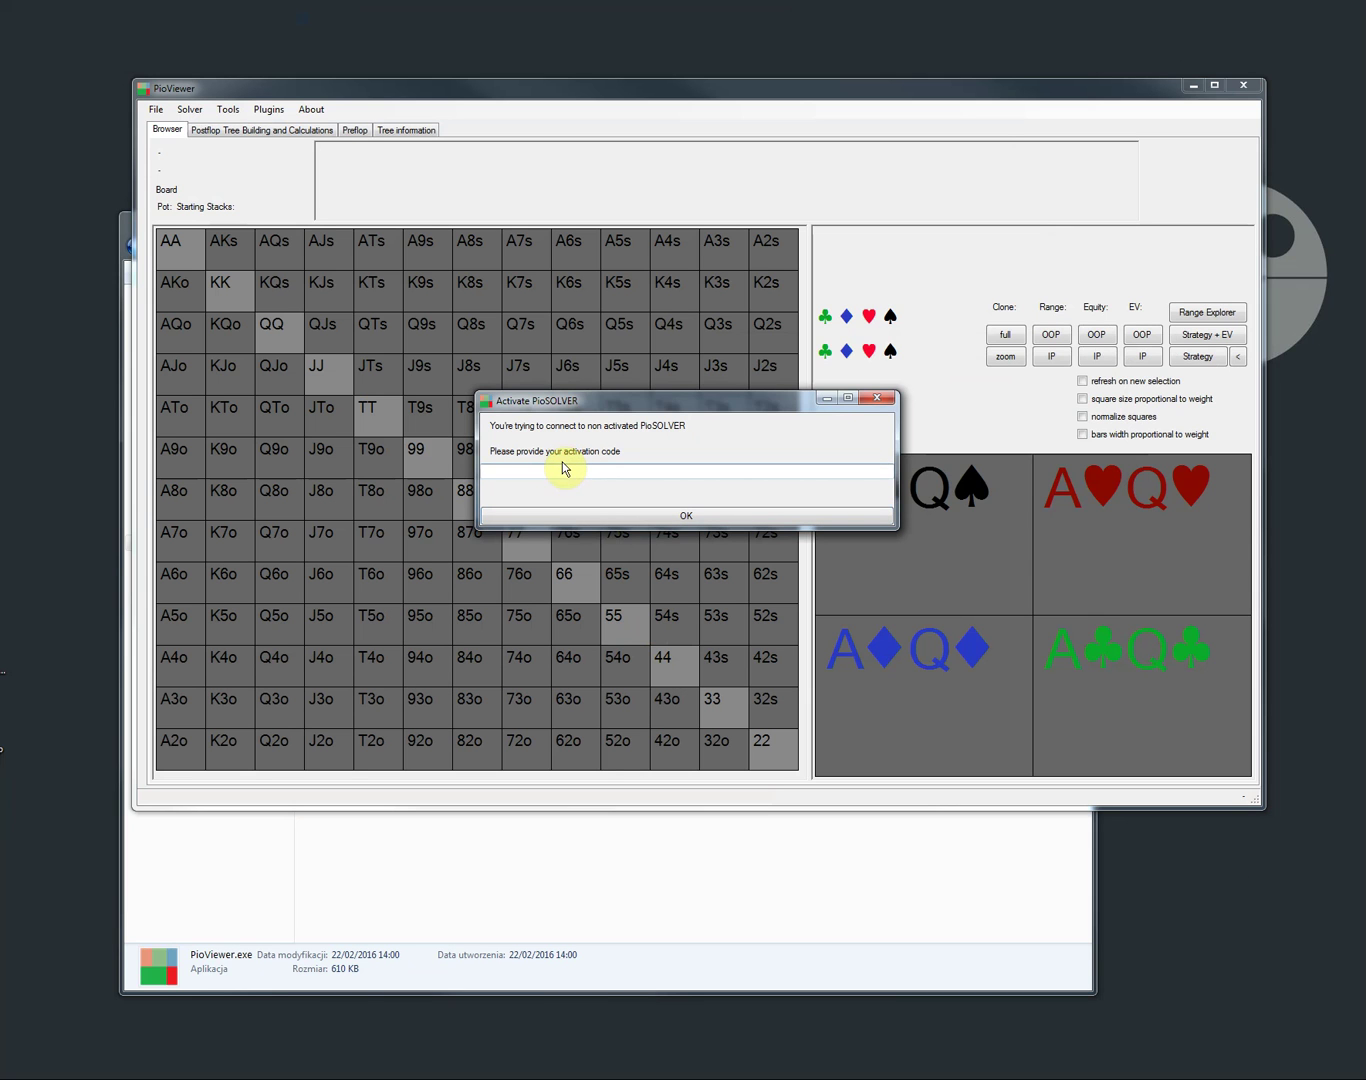
Copy the registration key from the purchase email into the activation code field and submit it
left_click(567, 471)
key("alt+Tab")
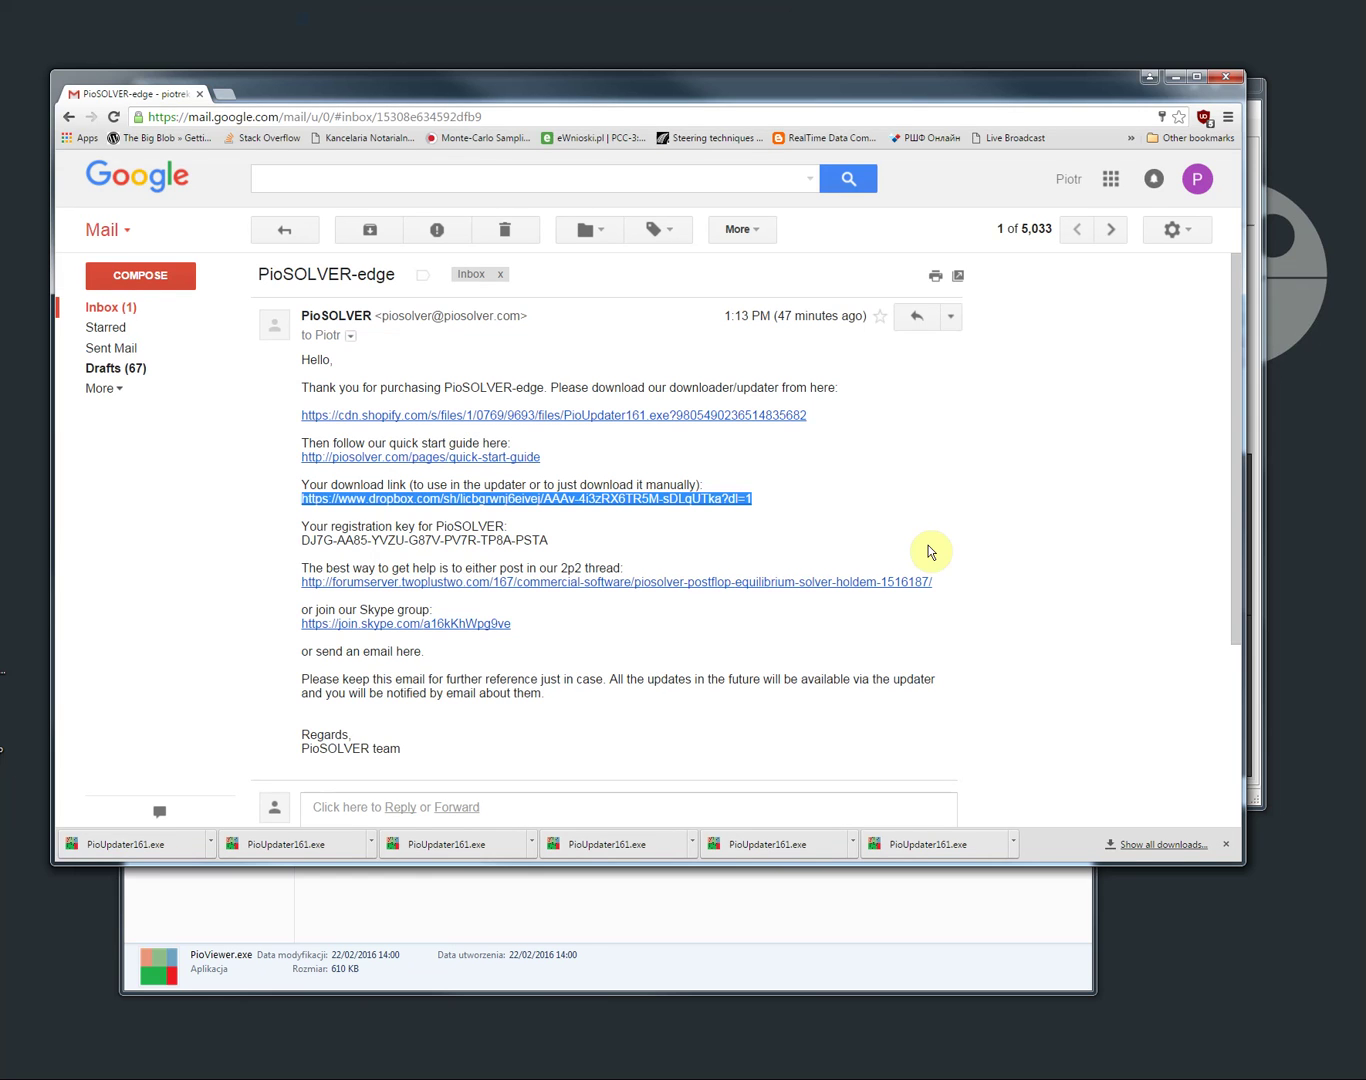
left_click_drag(588, 538, 288, 539)
key("super+c")
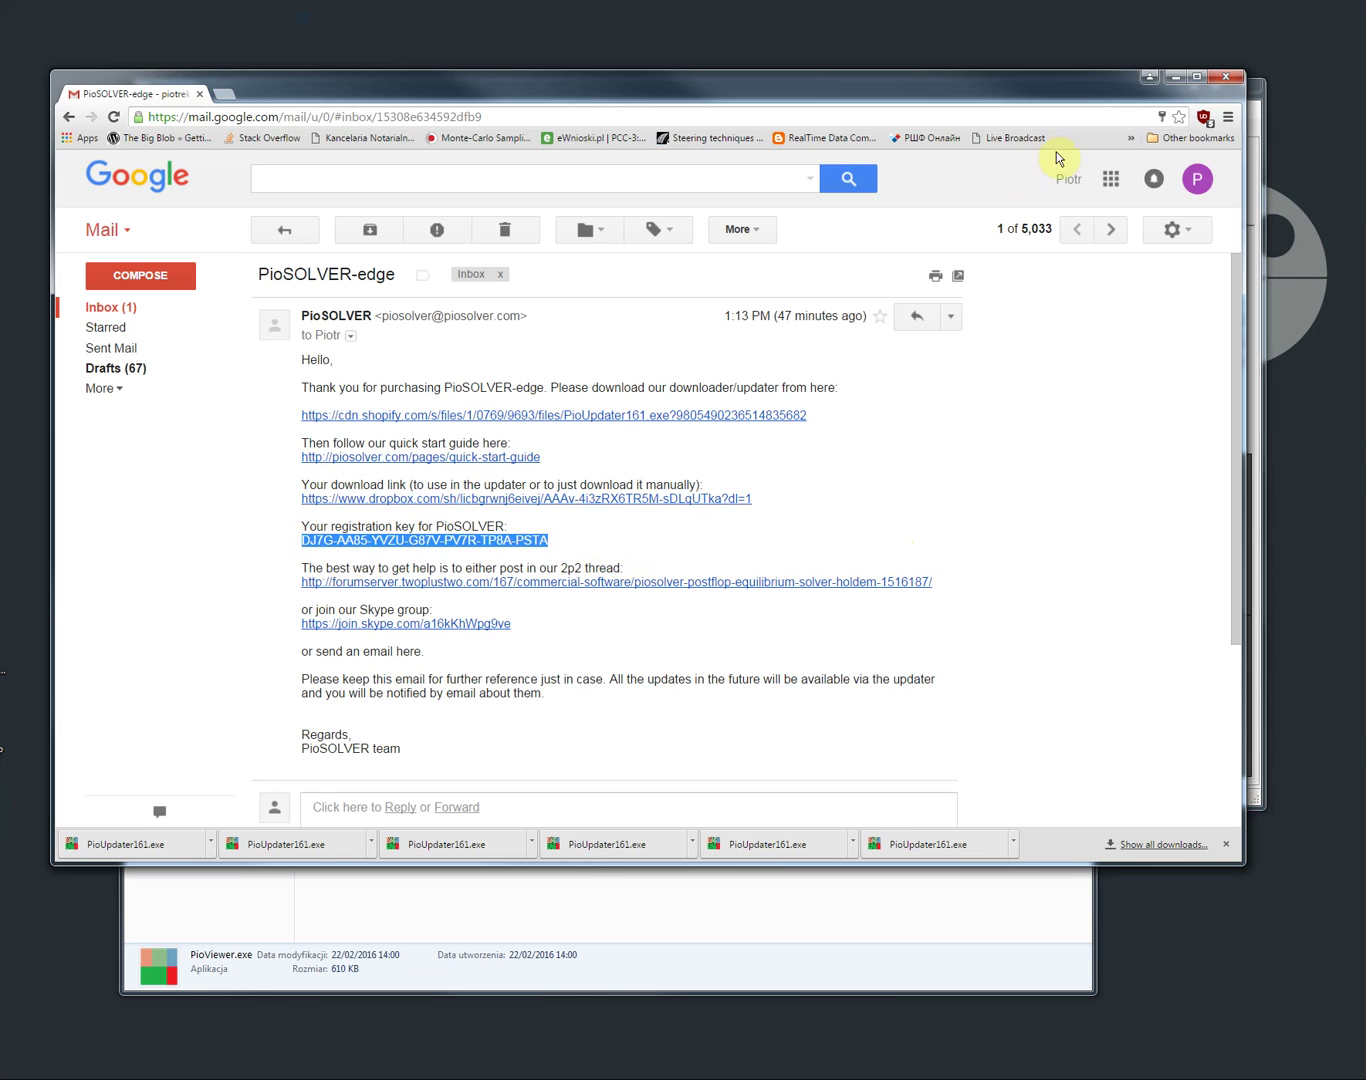
left_click(1176, 77)
left_click(659, 507)
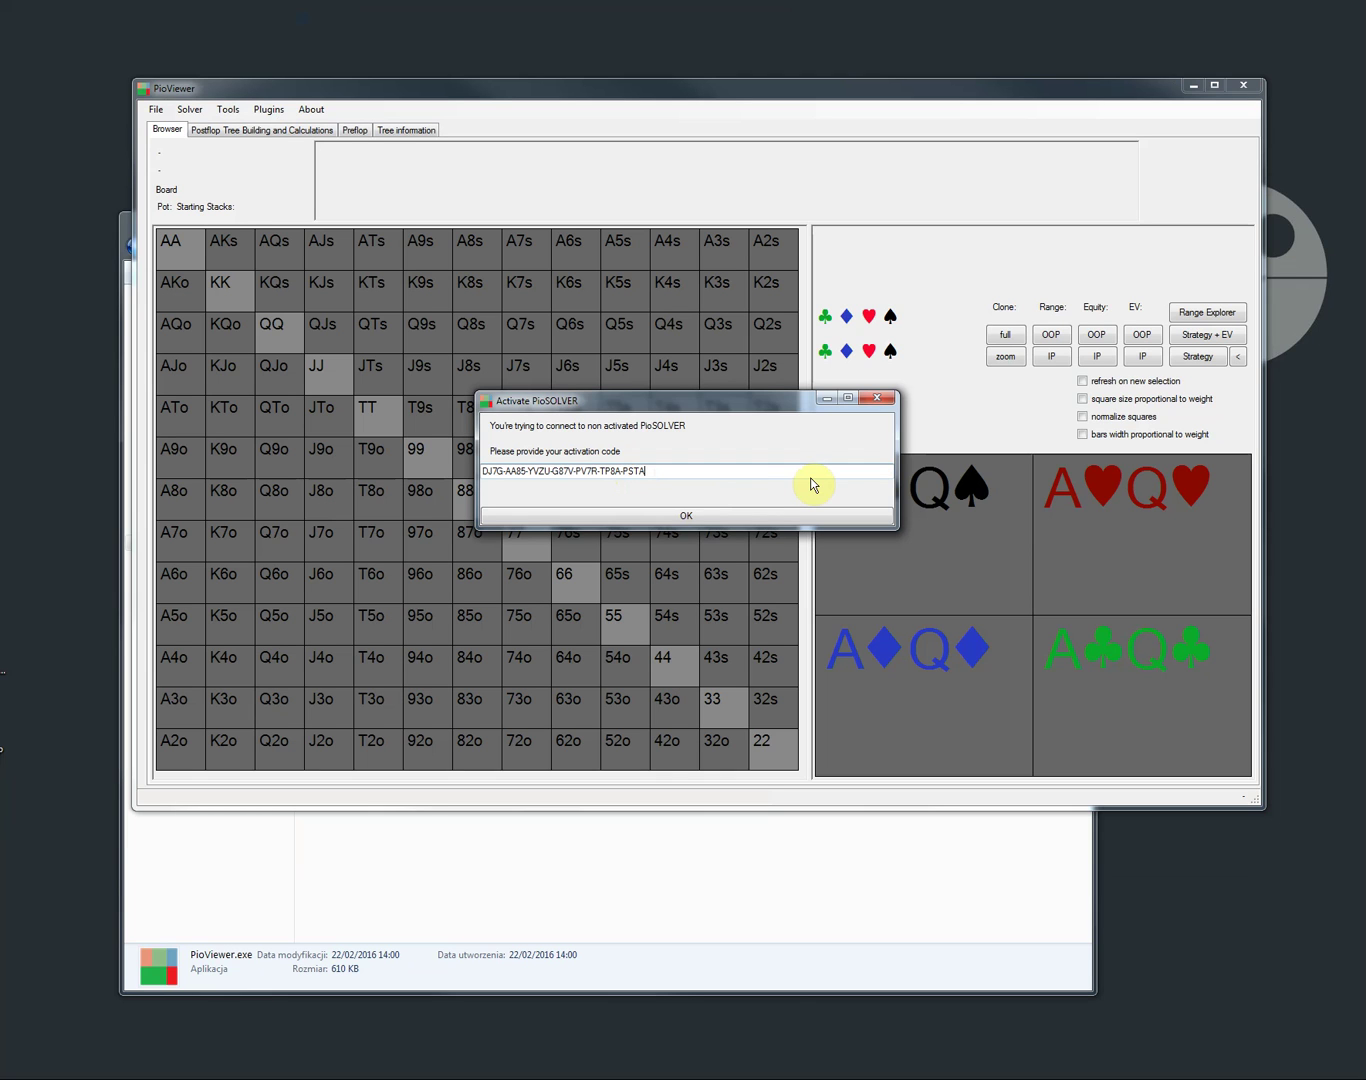
left_click(677, 517)
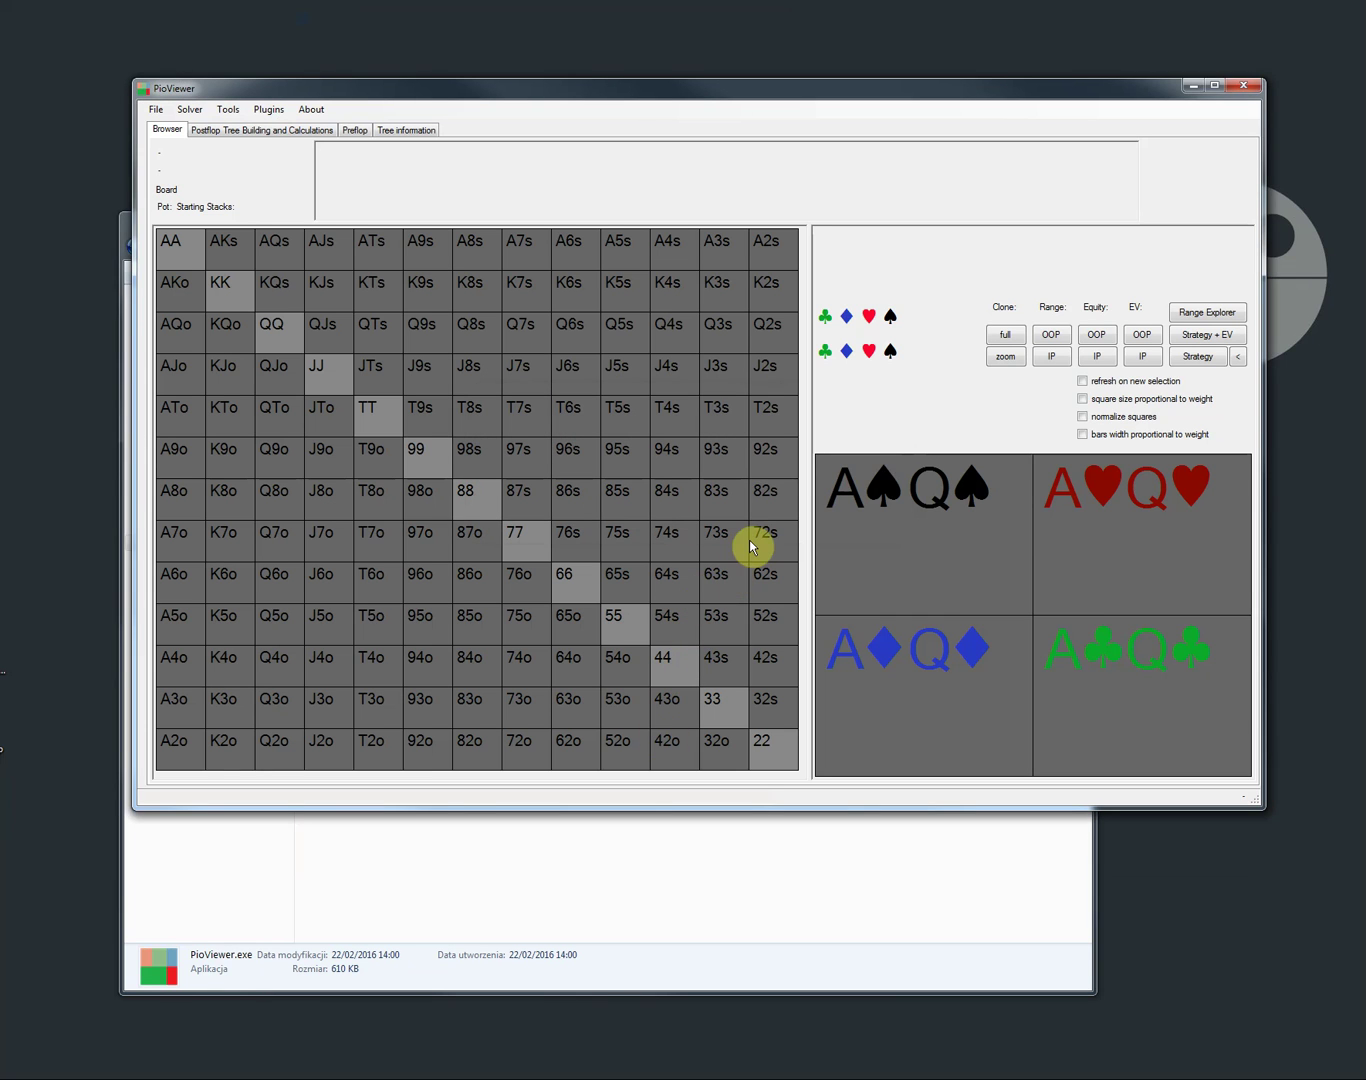
Move aside and dismiss the 'Activation failed' error code 1 message
left_click_drag(799, 520, 633, 396)
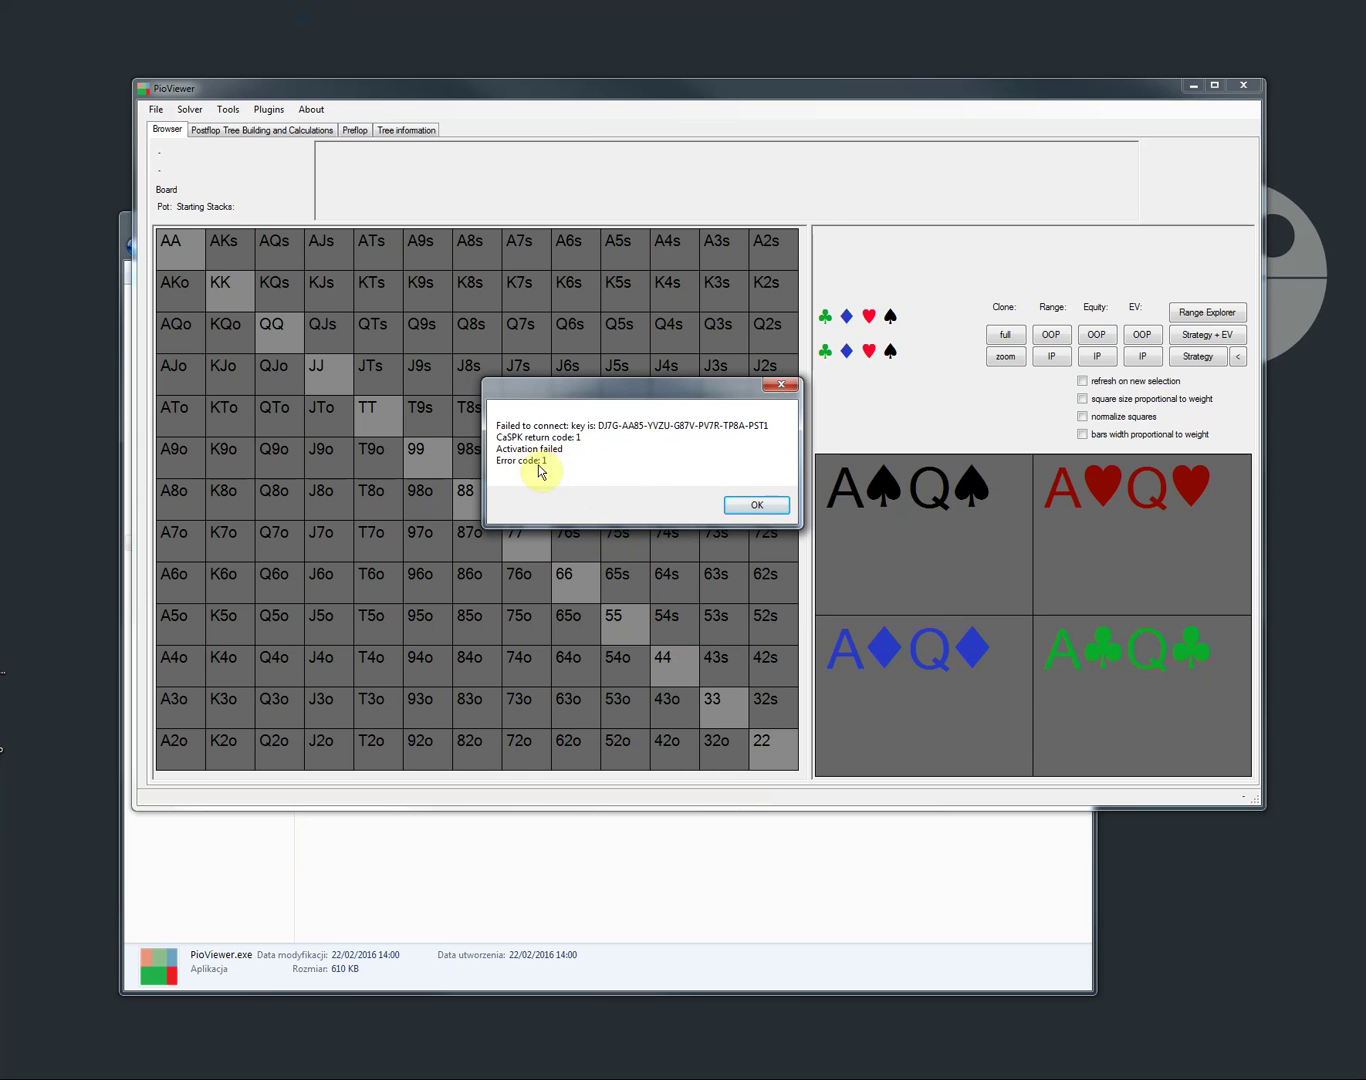
left_click(757, 505)
Reconnect to PioSOLVER-edge18AVX.exe and resubmit the pasted registration key
left_click(190, 109)
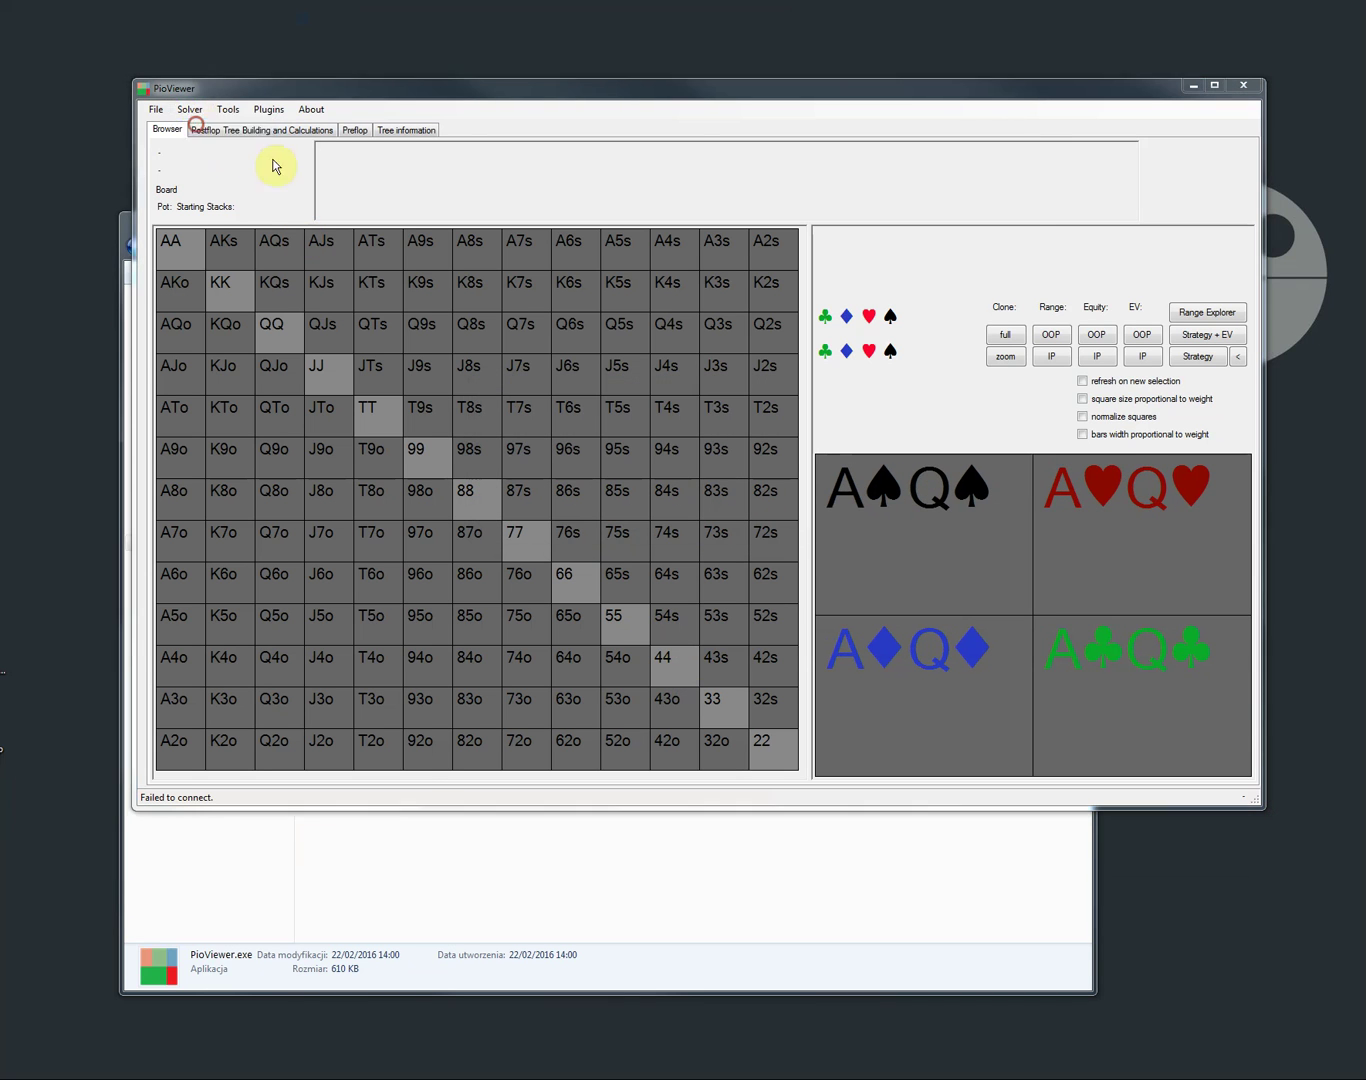
left_click(199, 125)
double_click(385, 368)
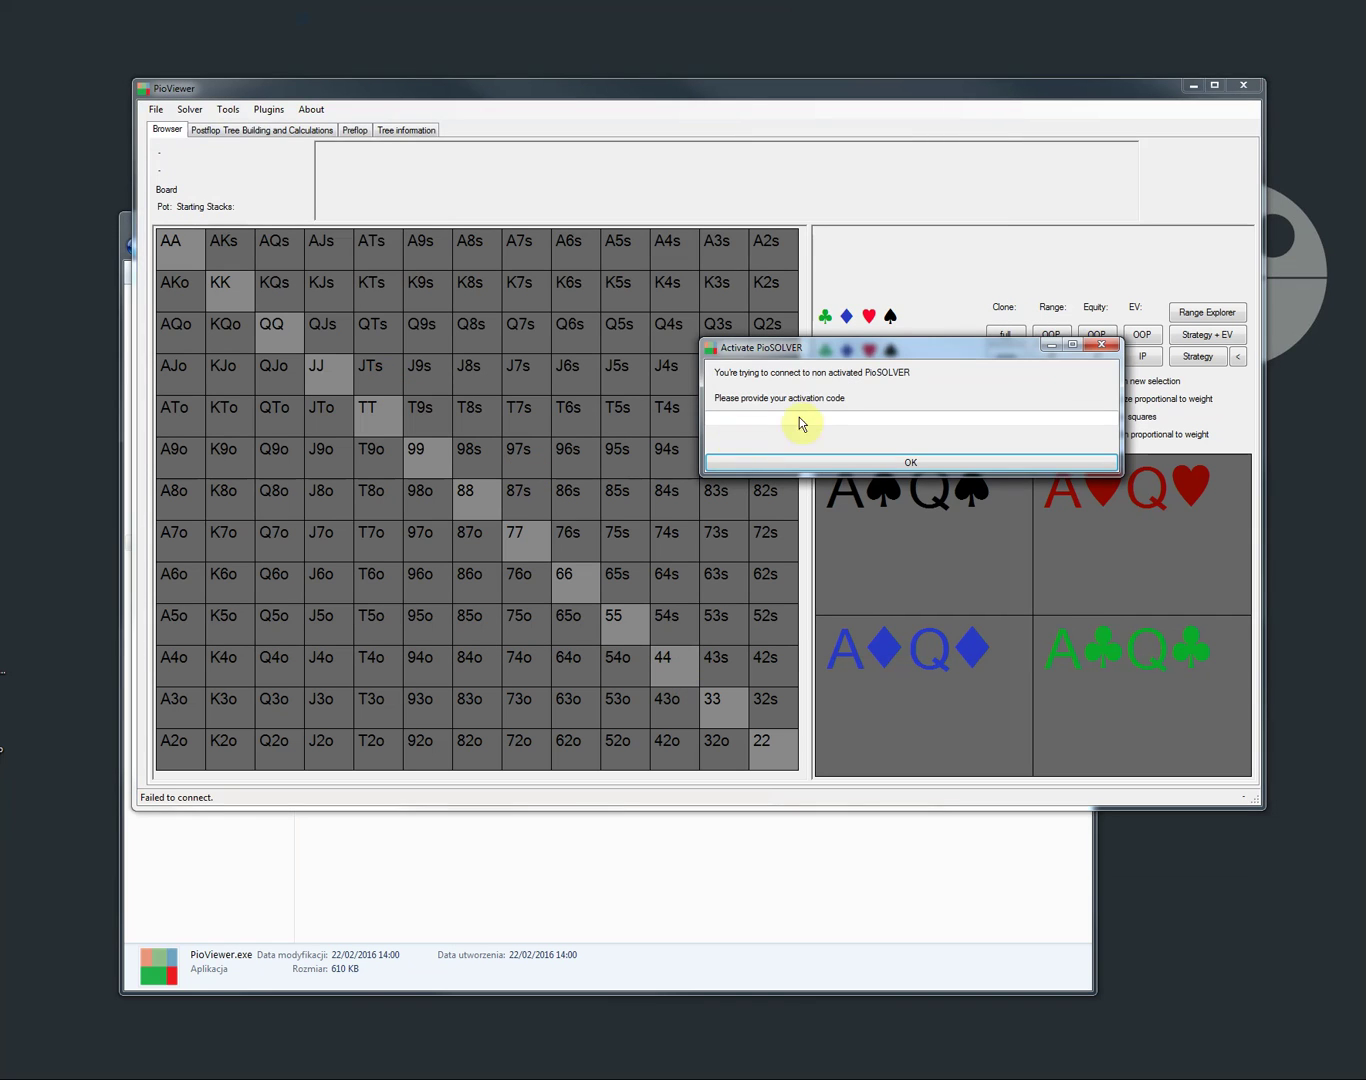
left_click(773, 417)
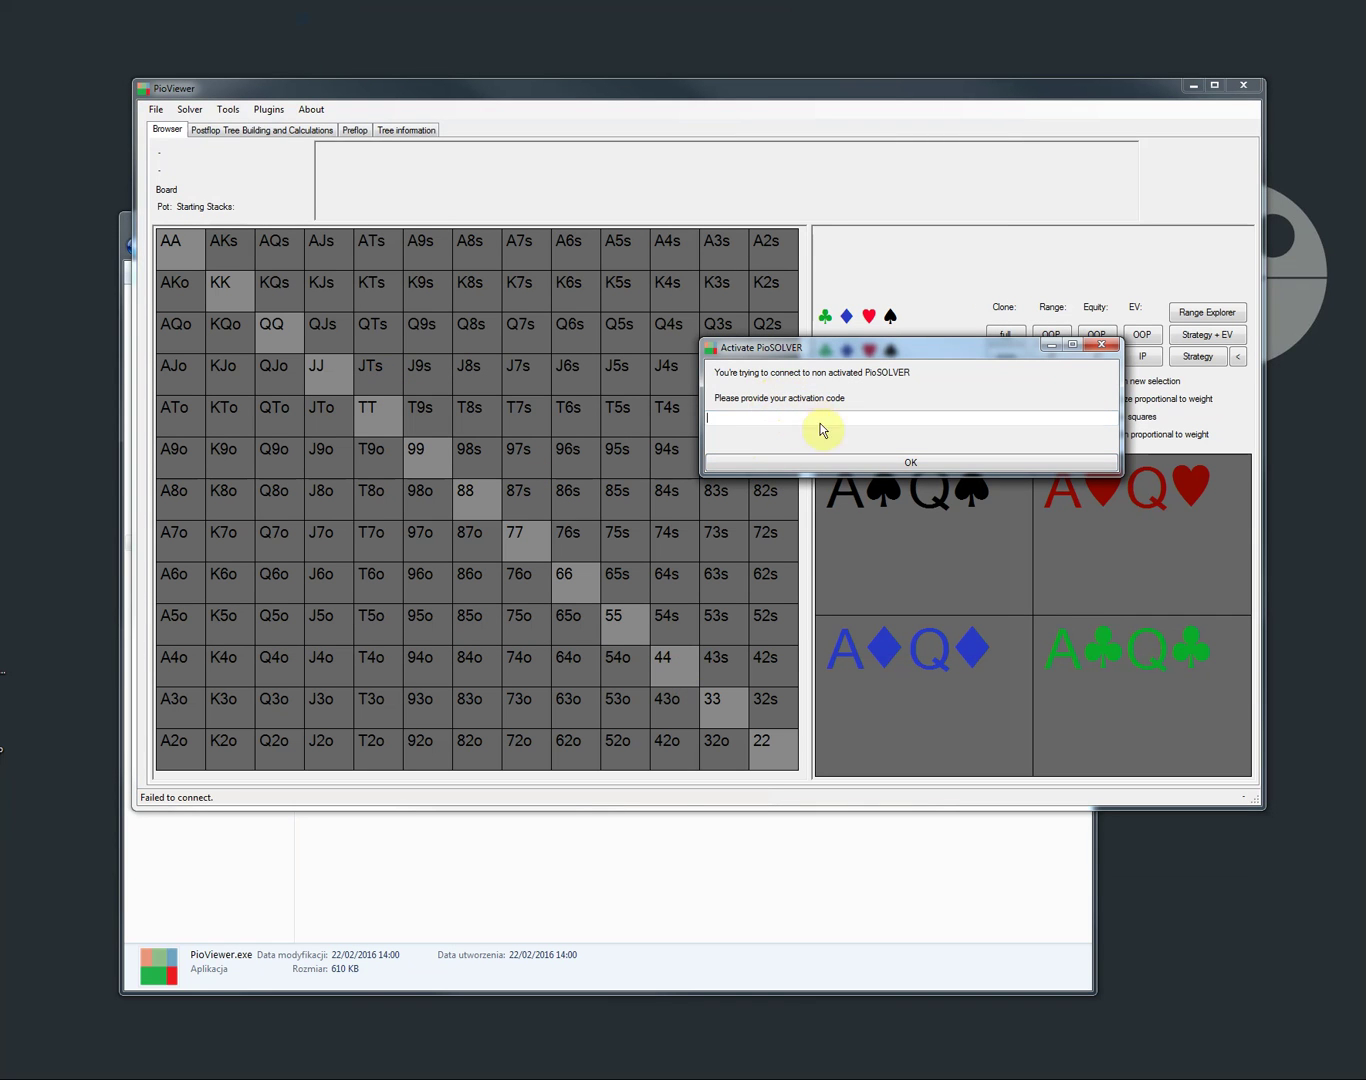
key("ctrl+v")
left_click(830, 461)
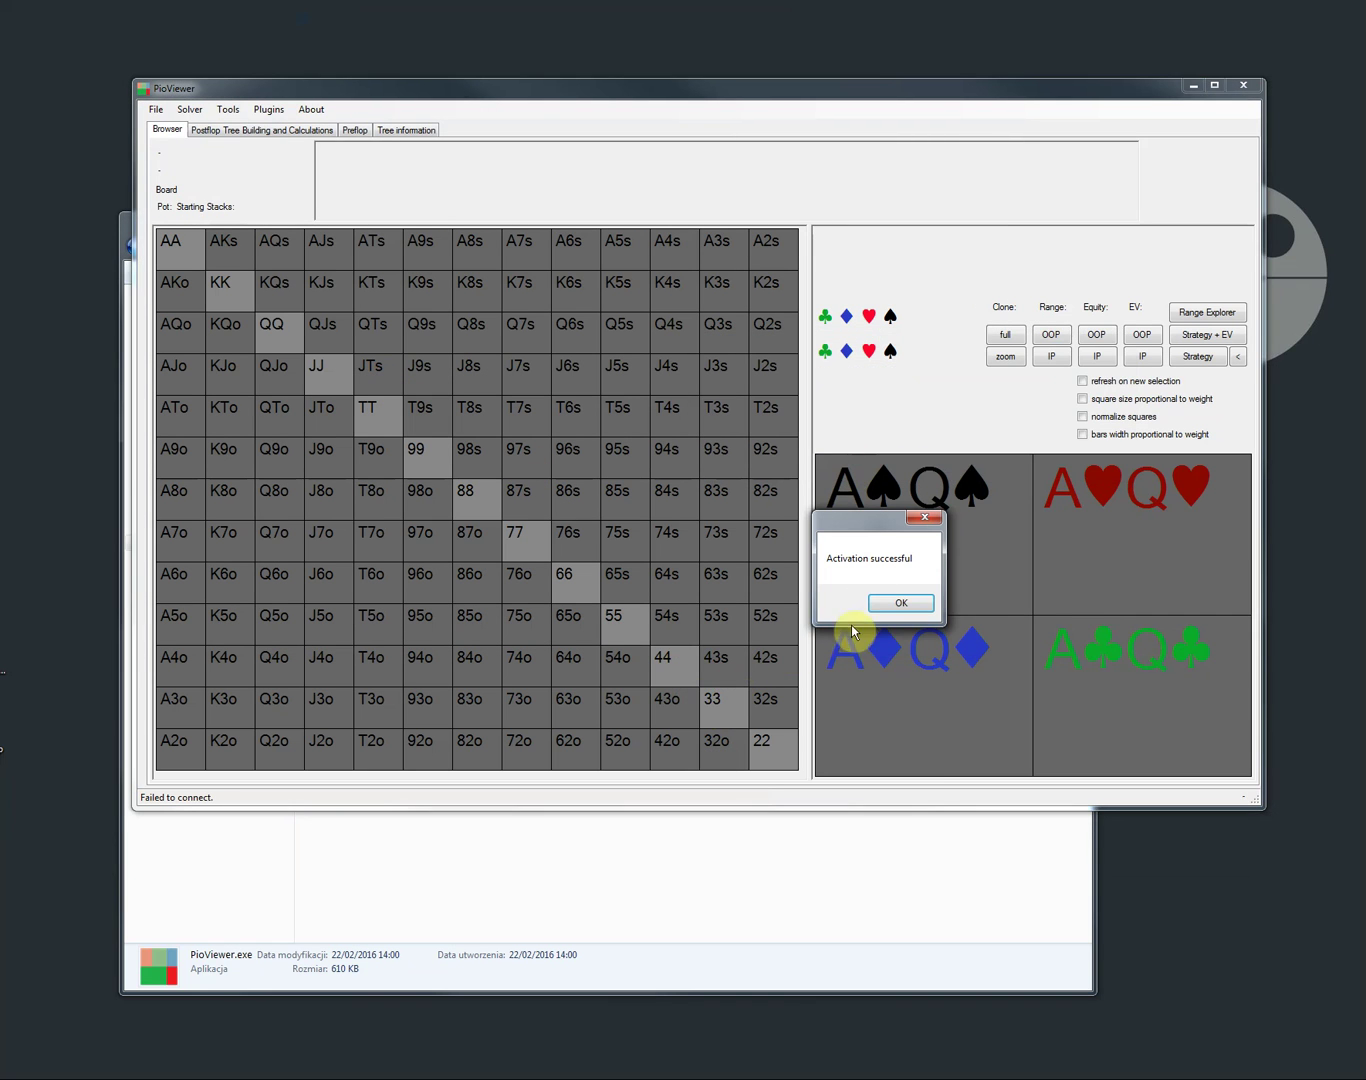
Acknowledge the 'Activation successful' message and enlarge the PioViewer window
left_click_drag(864, 530, 625, 430)
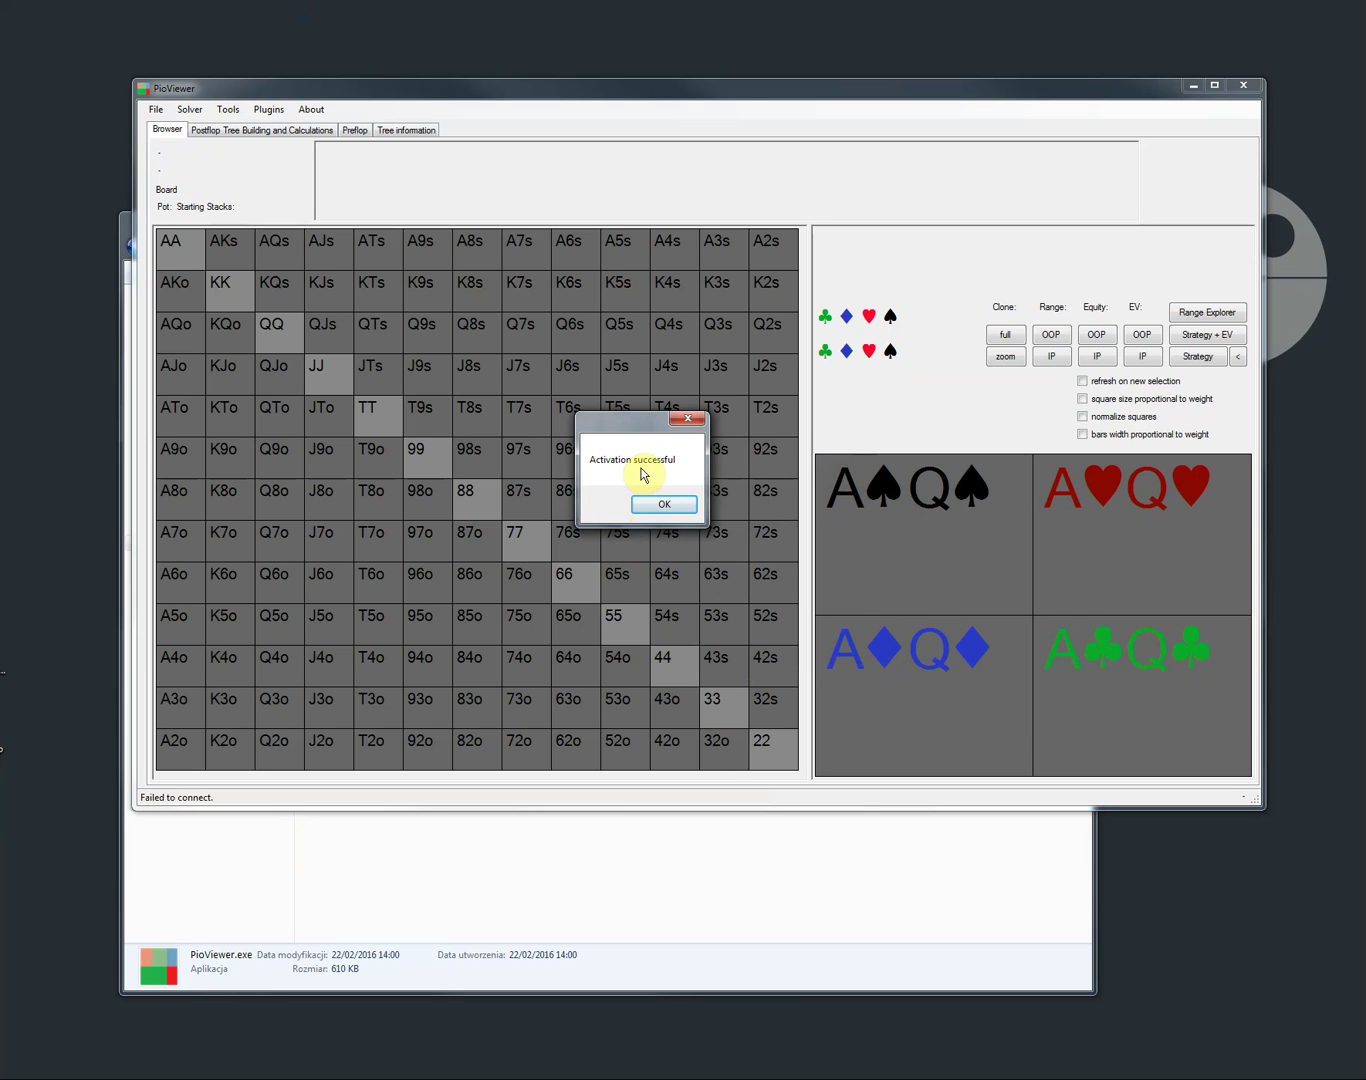
left_click(661, 504)
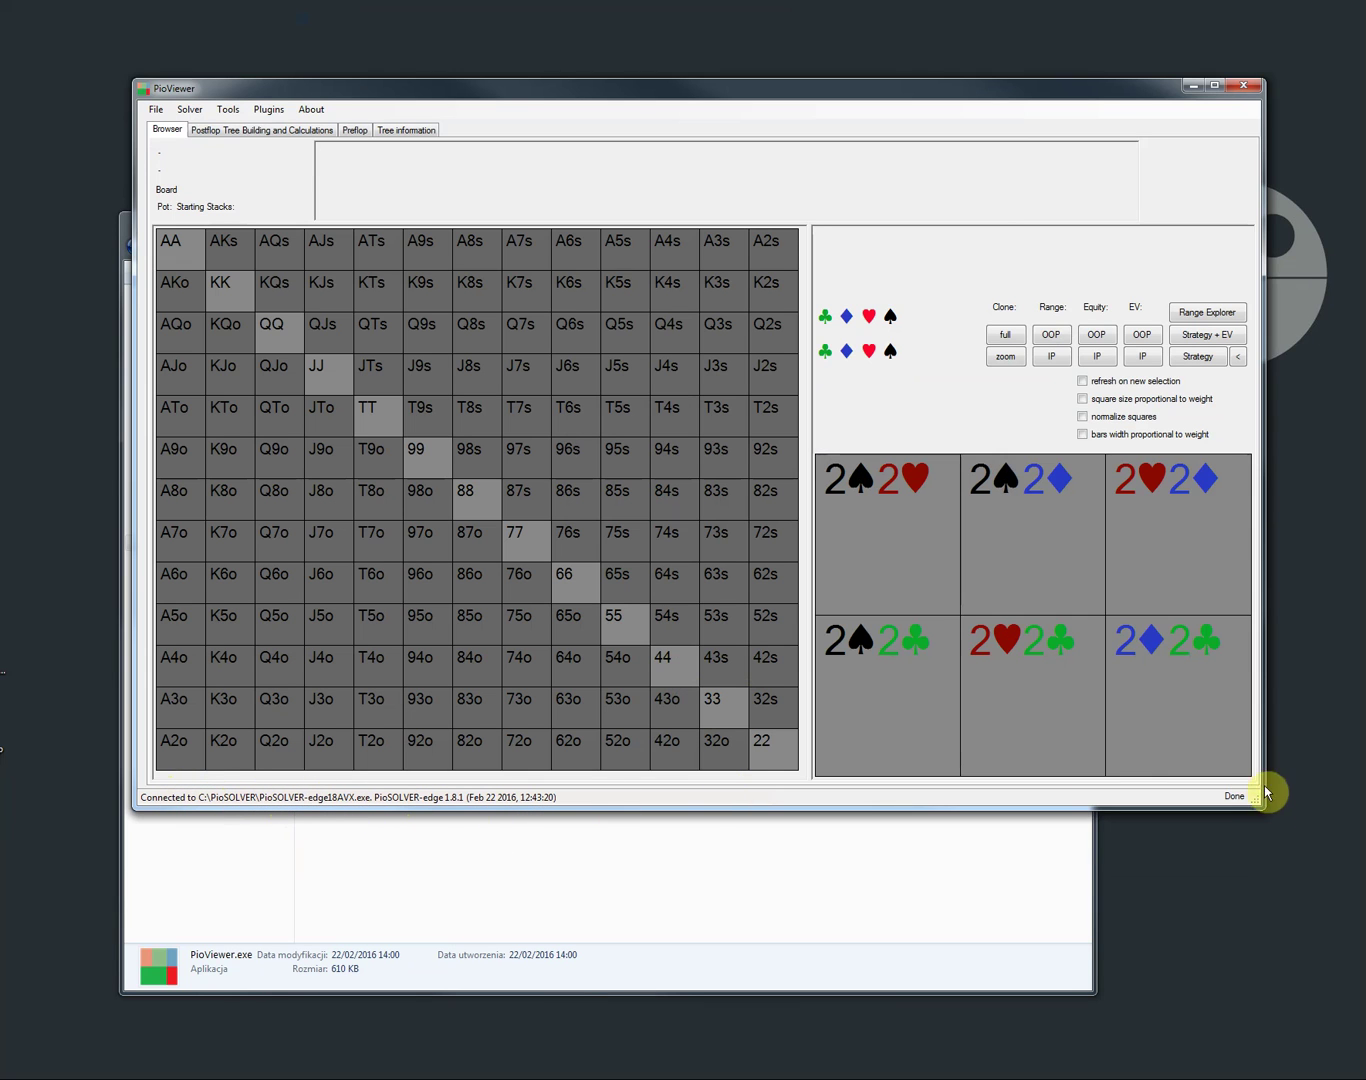
left_click_drag(1256, 804, 1290, 815)
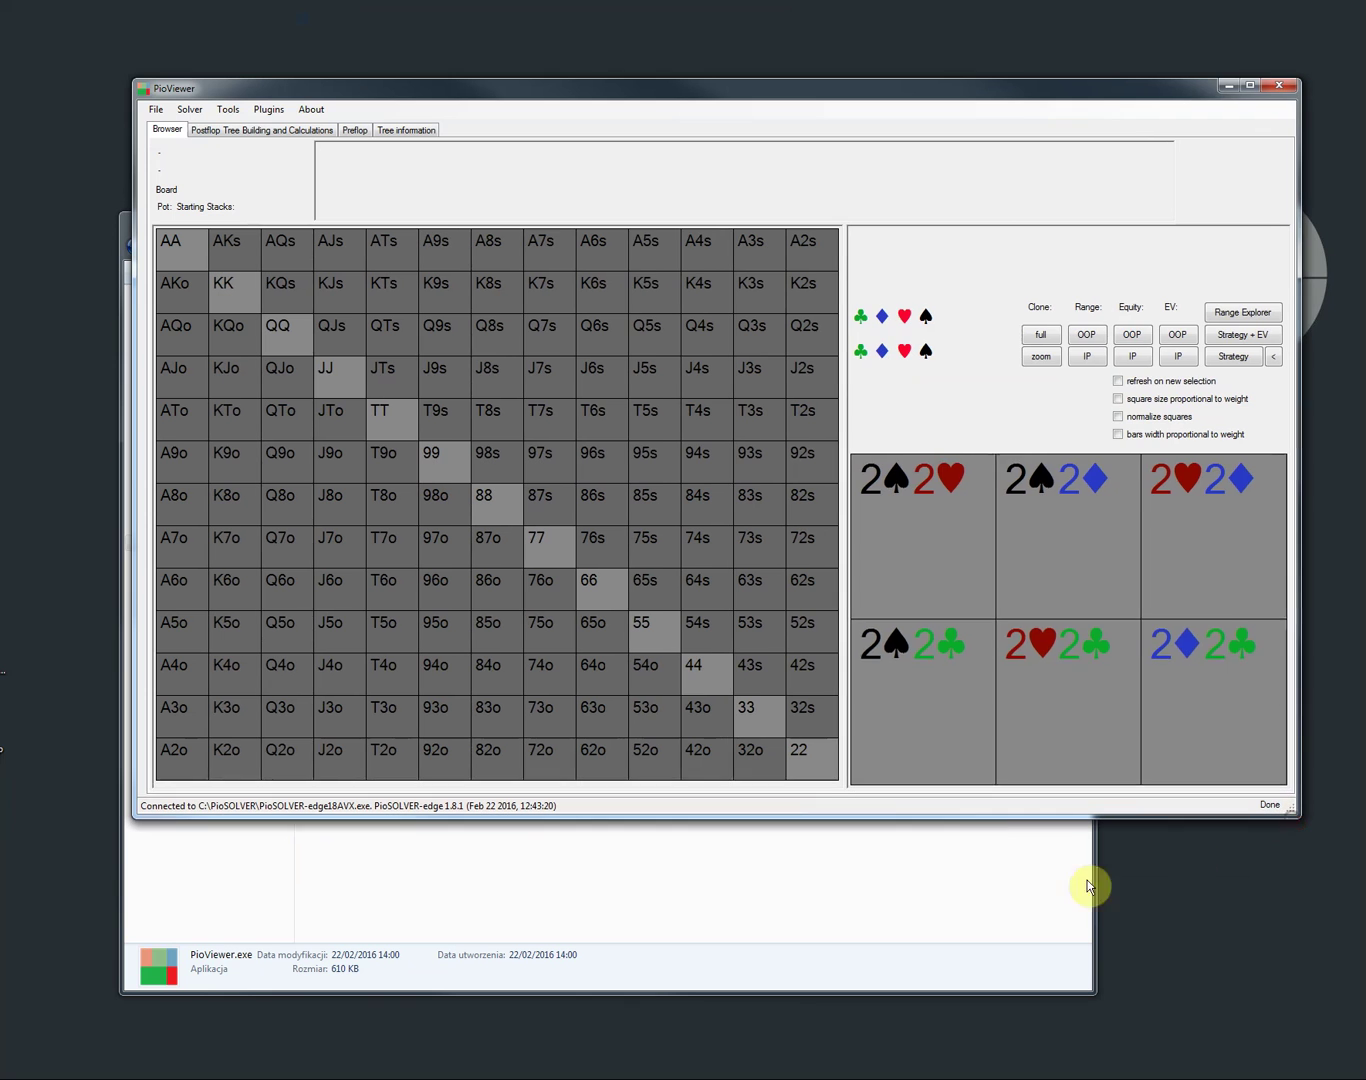
Return to the PioSOLVER email and open its quick start guide link in a new tab
key("alt+Tab")
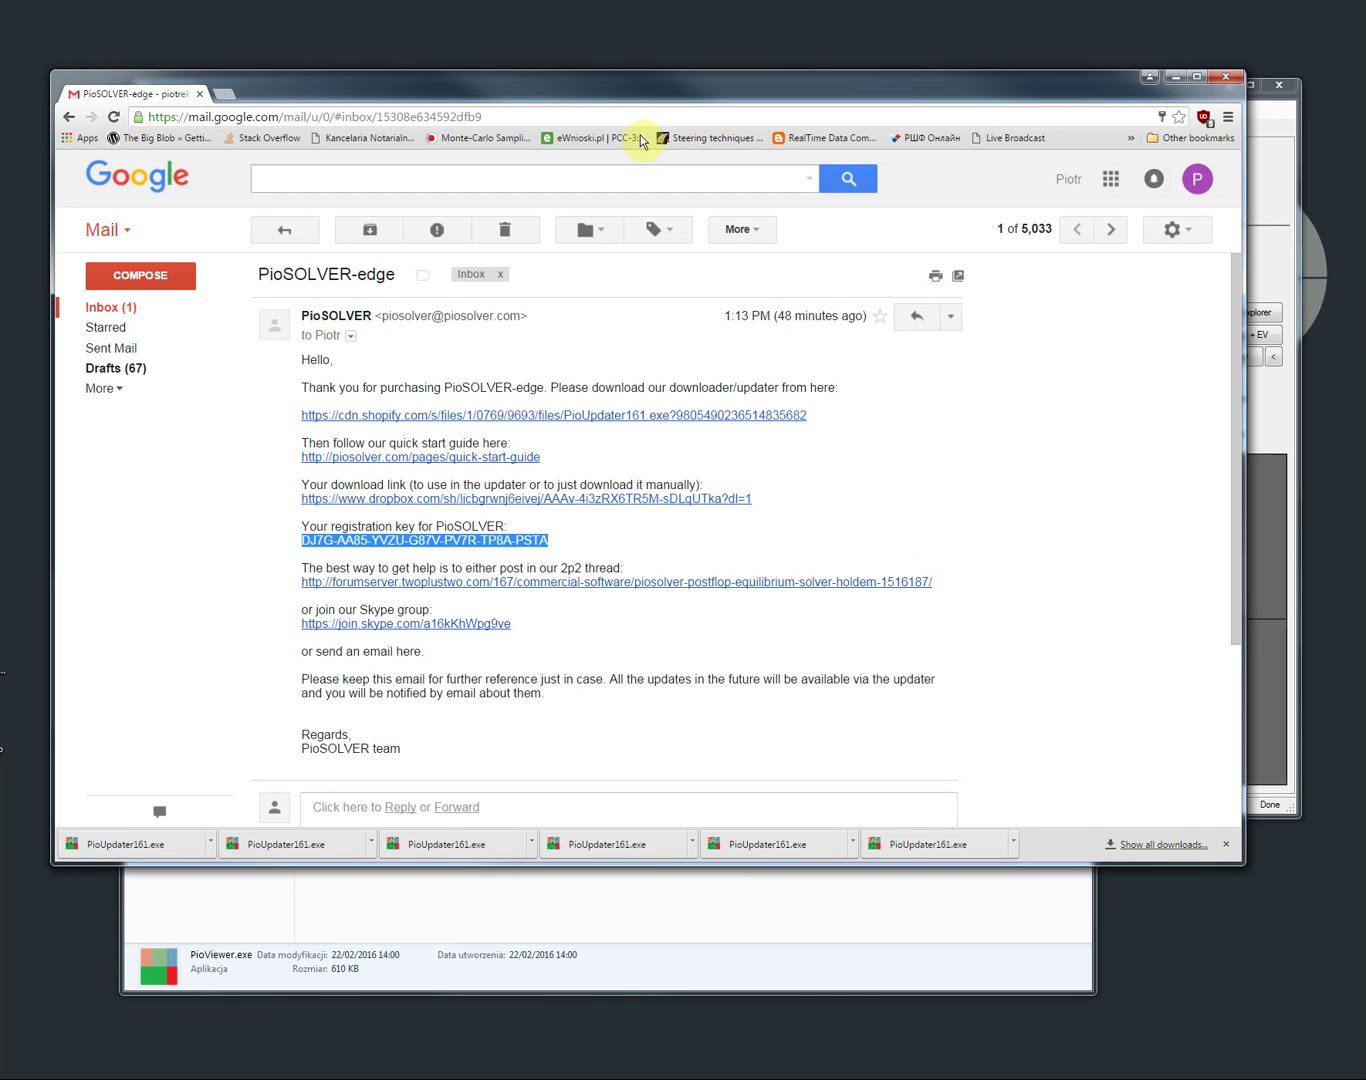
left_click_drag(612, 90, 690, 101)
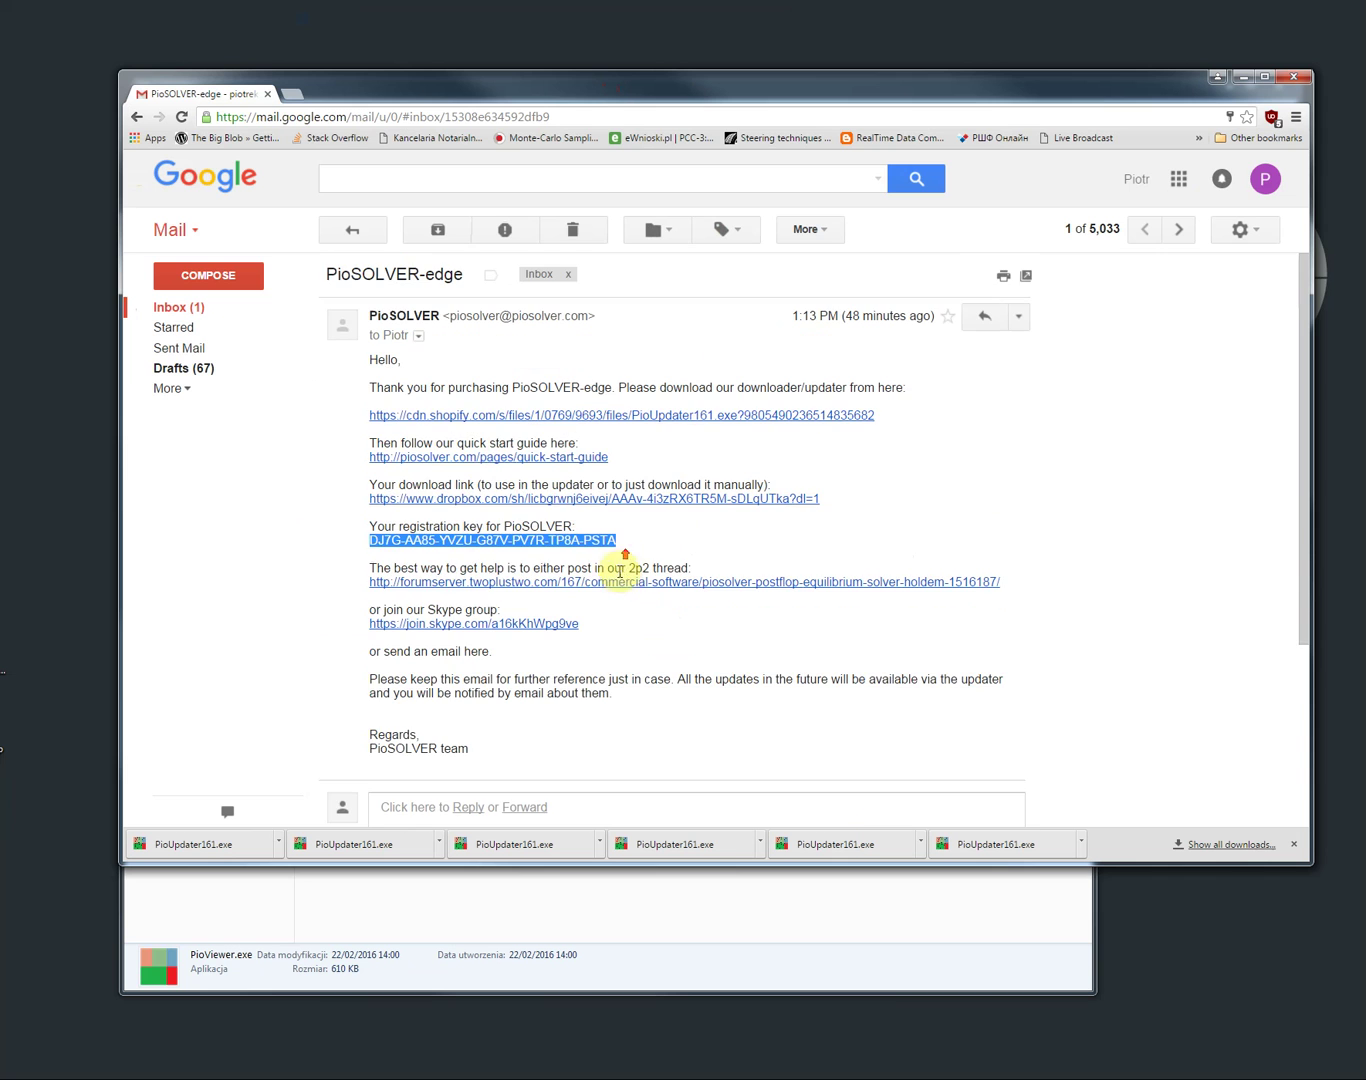
left_click(497, 457)
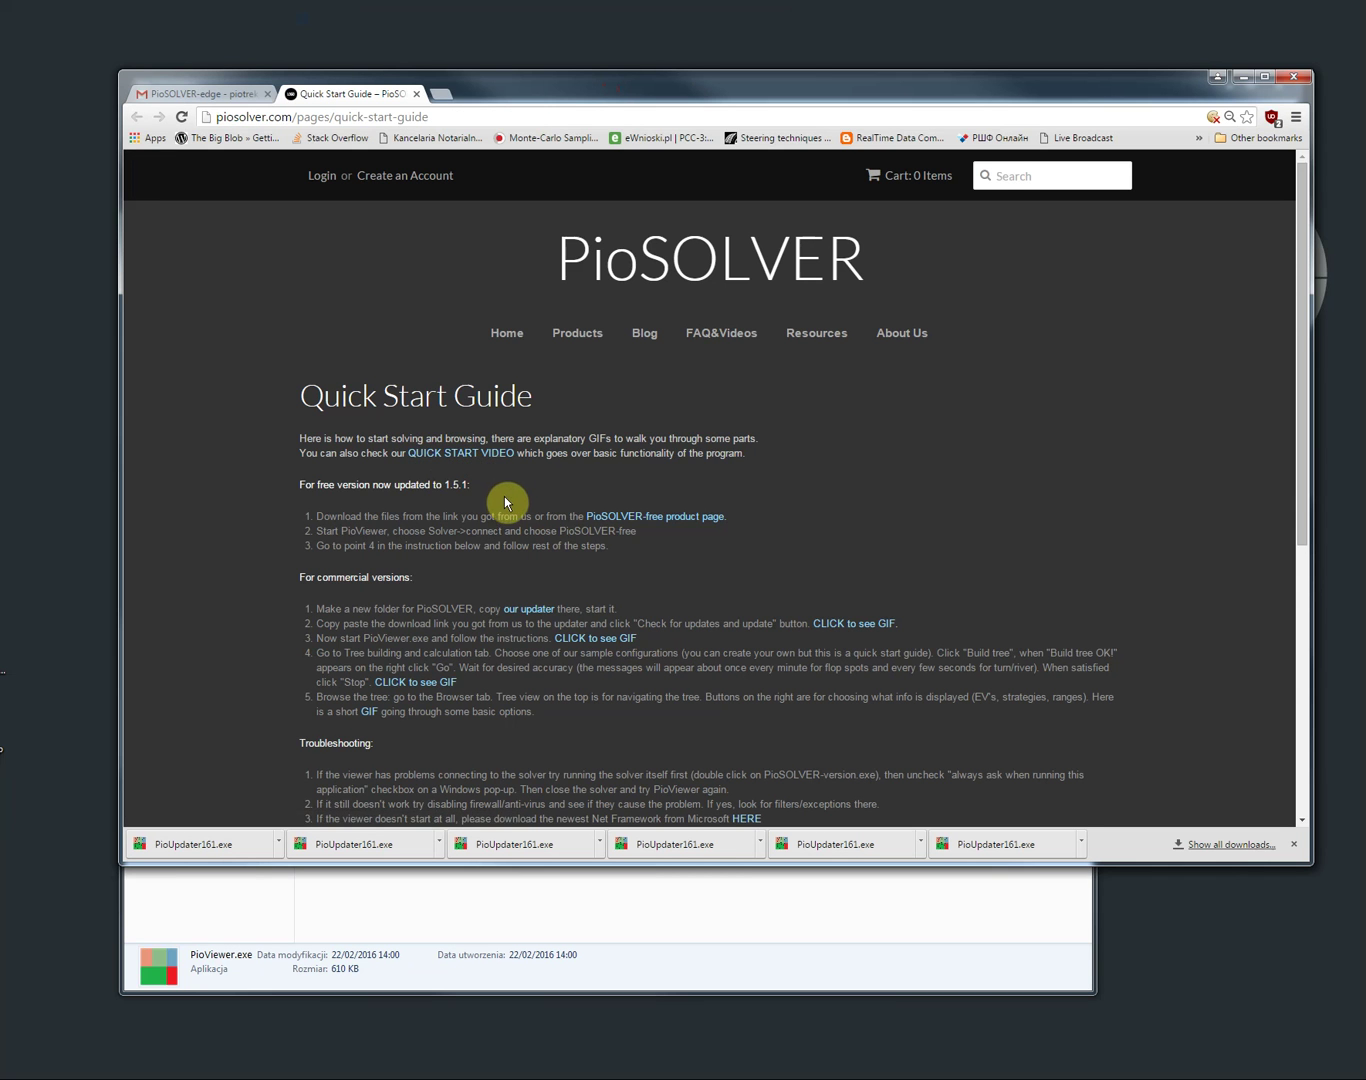
Scroll to the Troubleshooting section and highlight the tip about downloading the newest .Net Framework
scroll(500, 502, "down", 1)
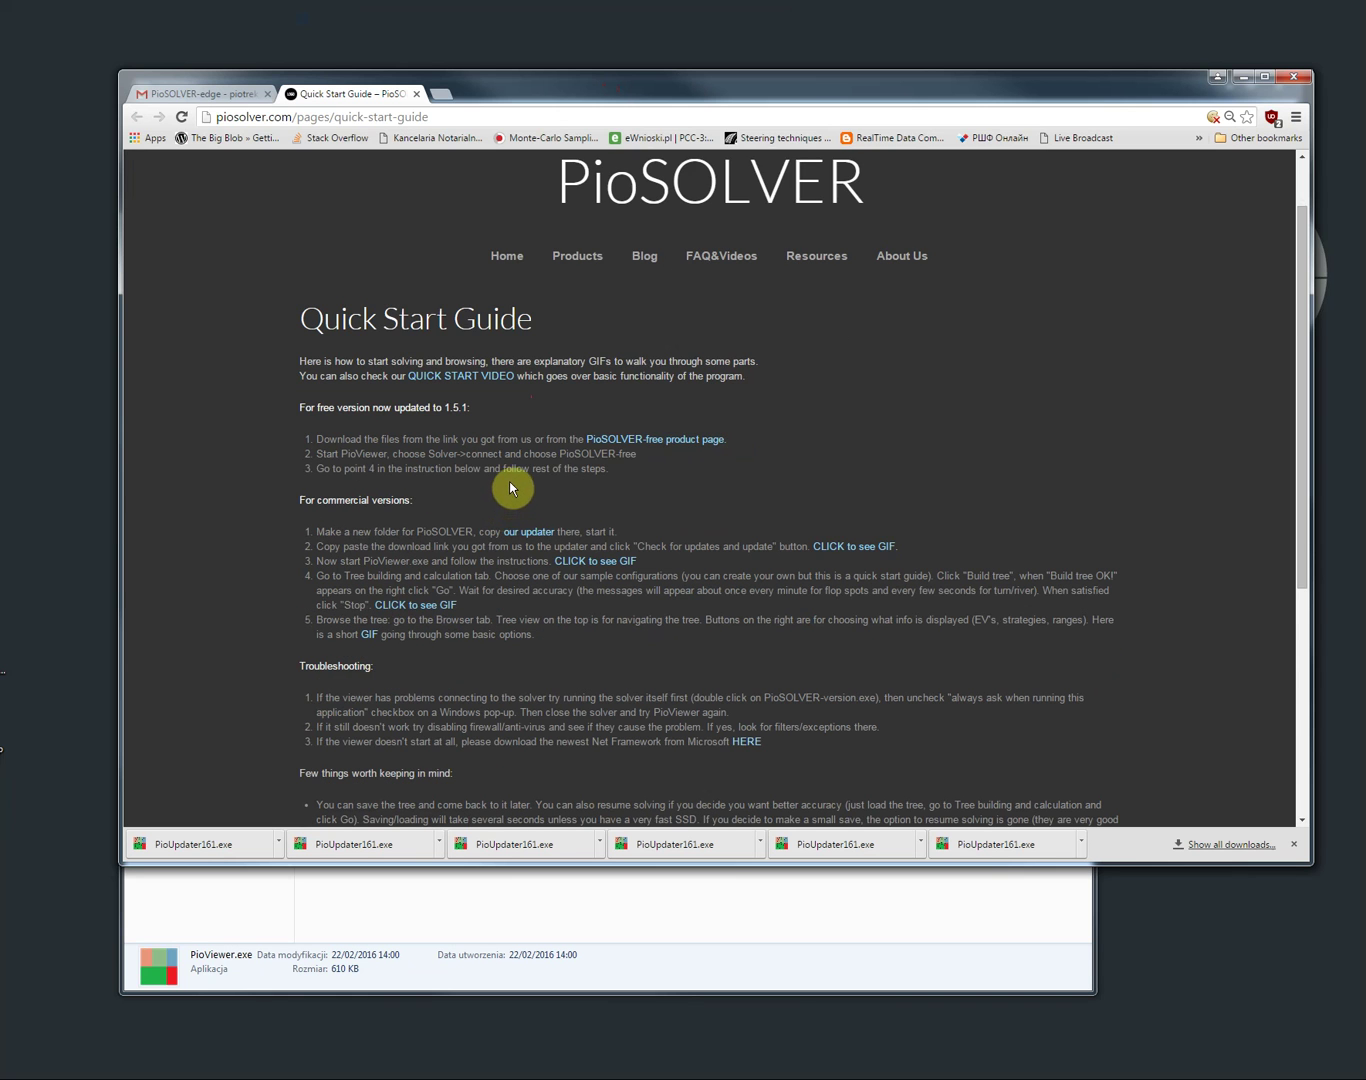
scroll(640, 520, "down", 1)
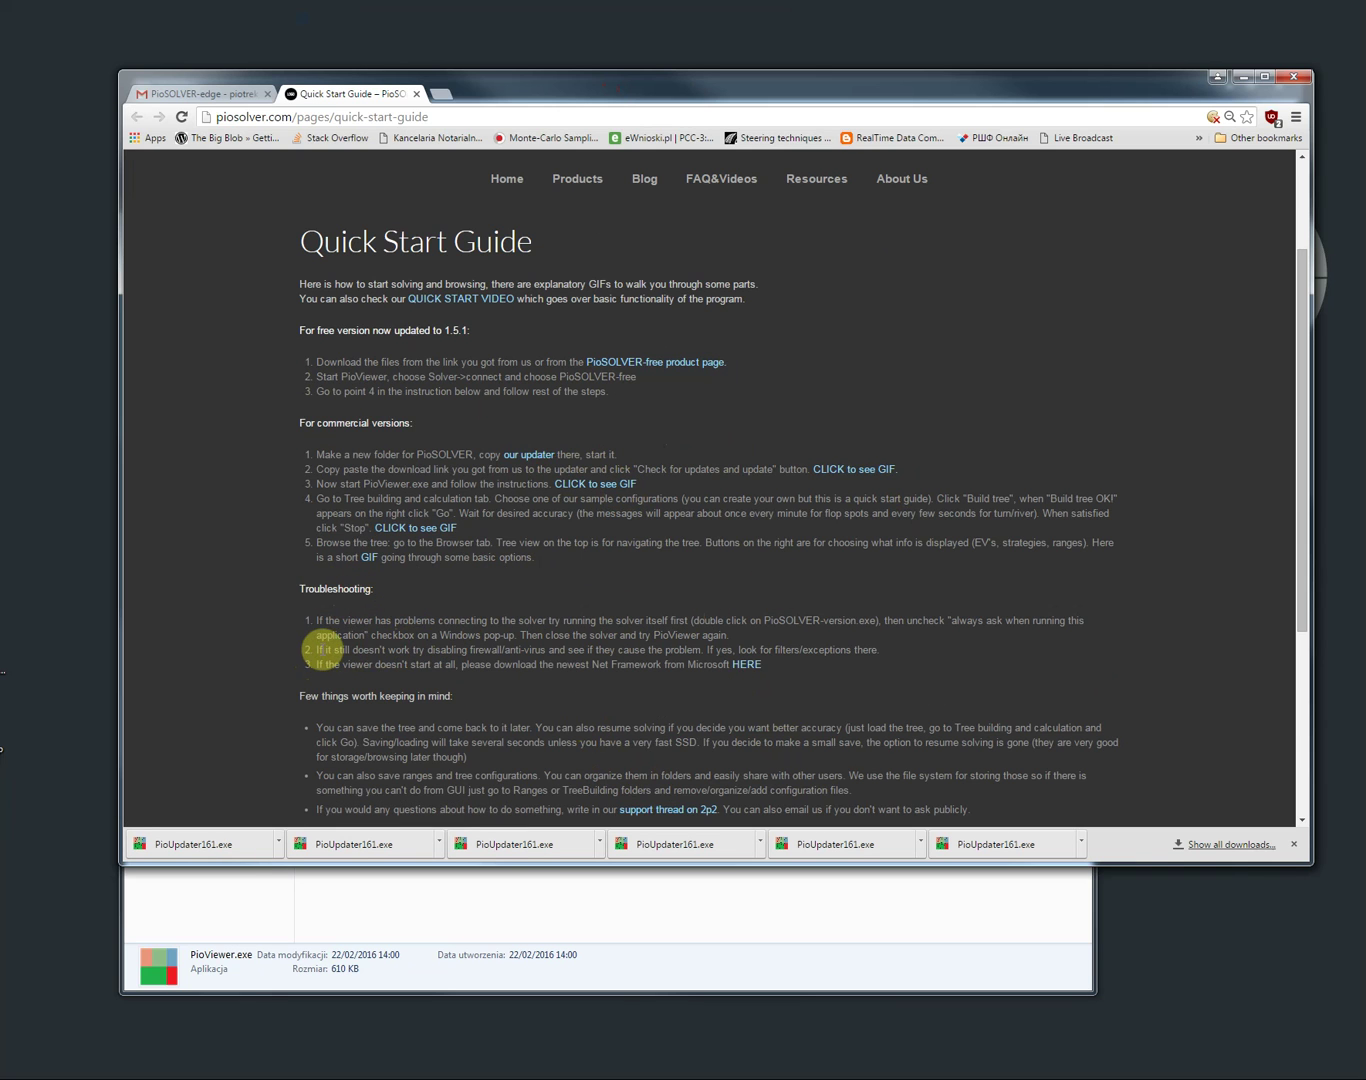
left_click_drag(331, 650, 484, 650)
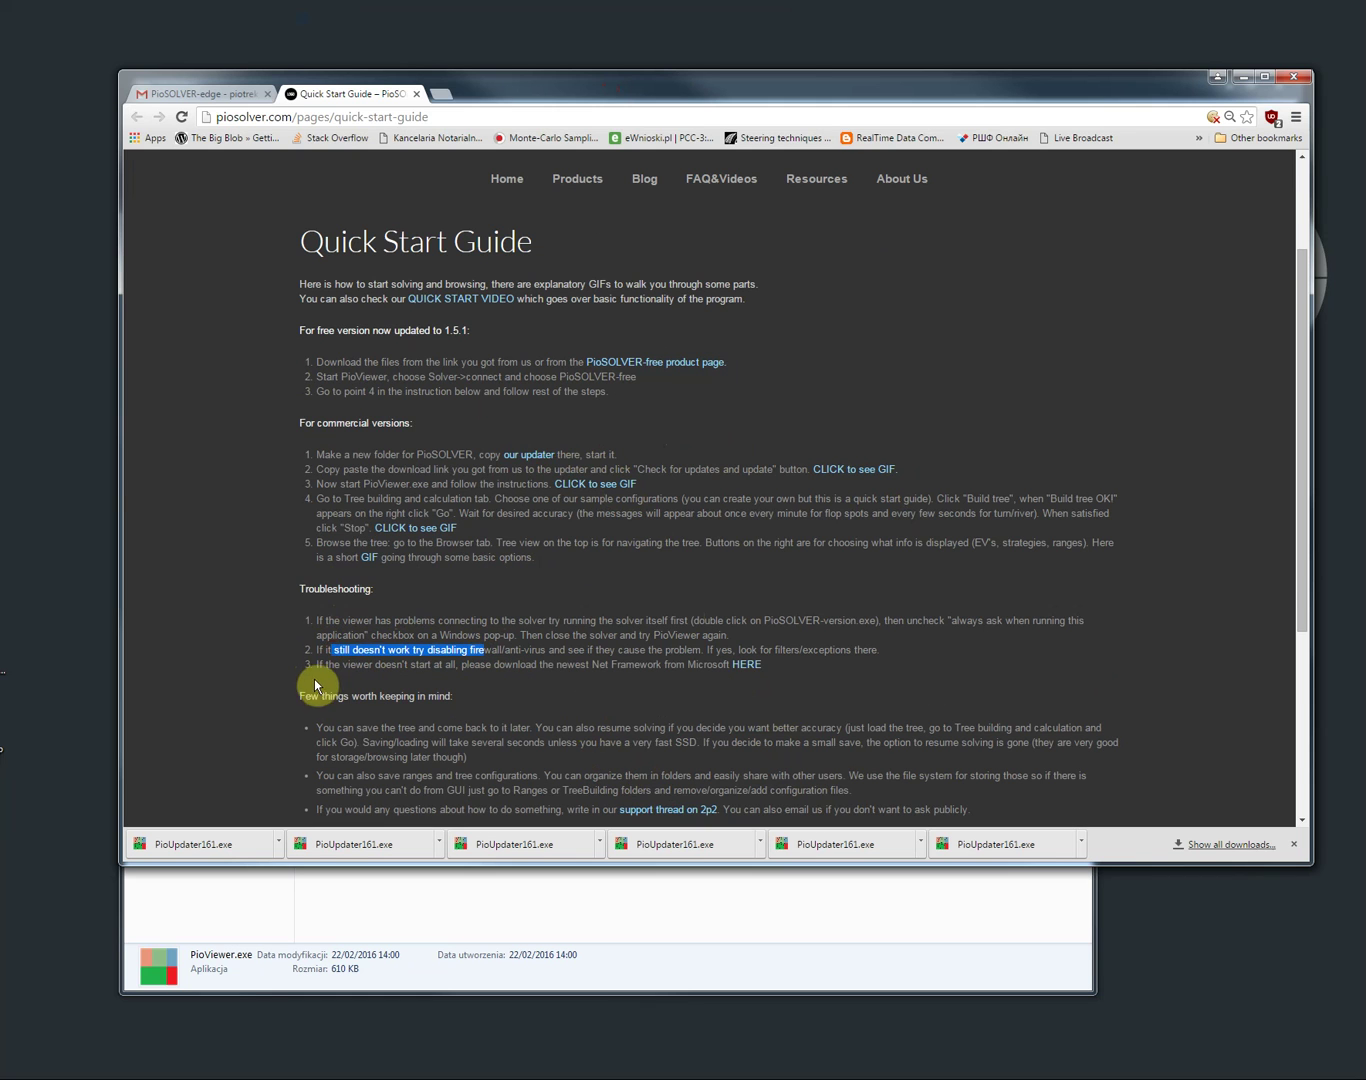
left_click_drag(317, 666, 711, 666)
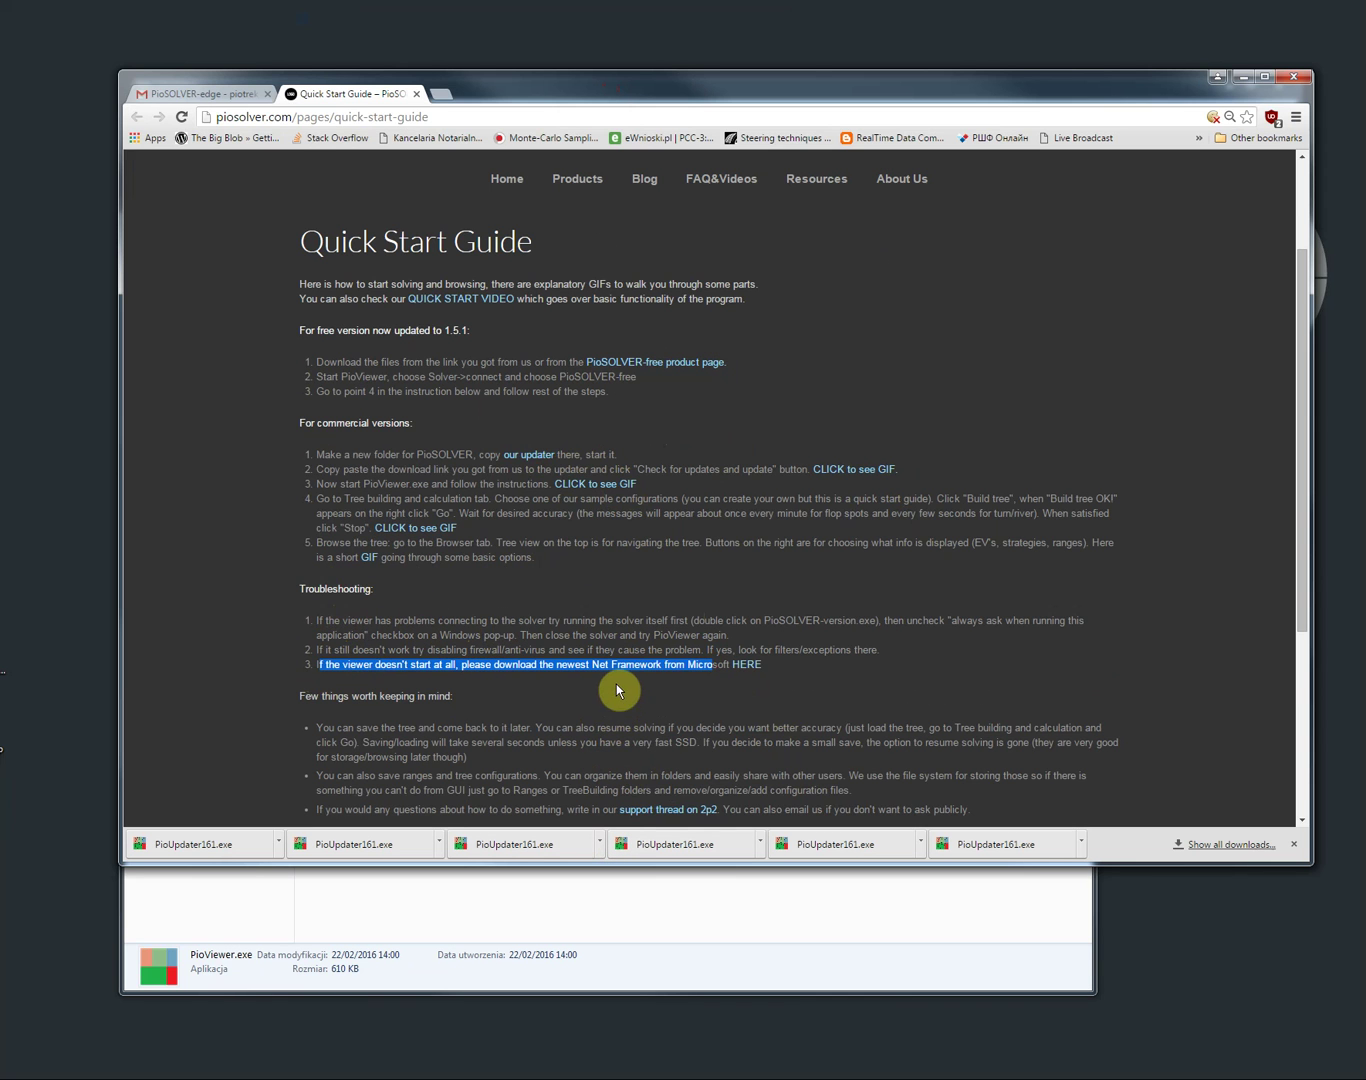
scroll(626, 679, "down", 1)
scroll(650, 625, "up", 2)
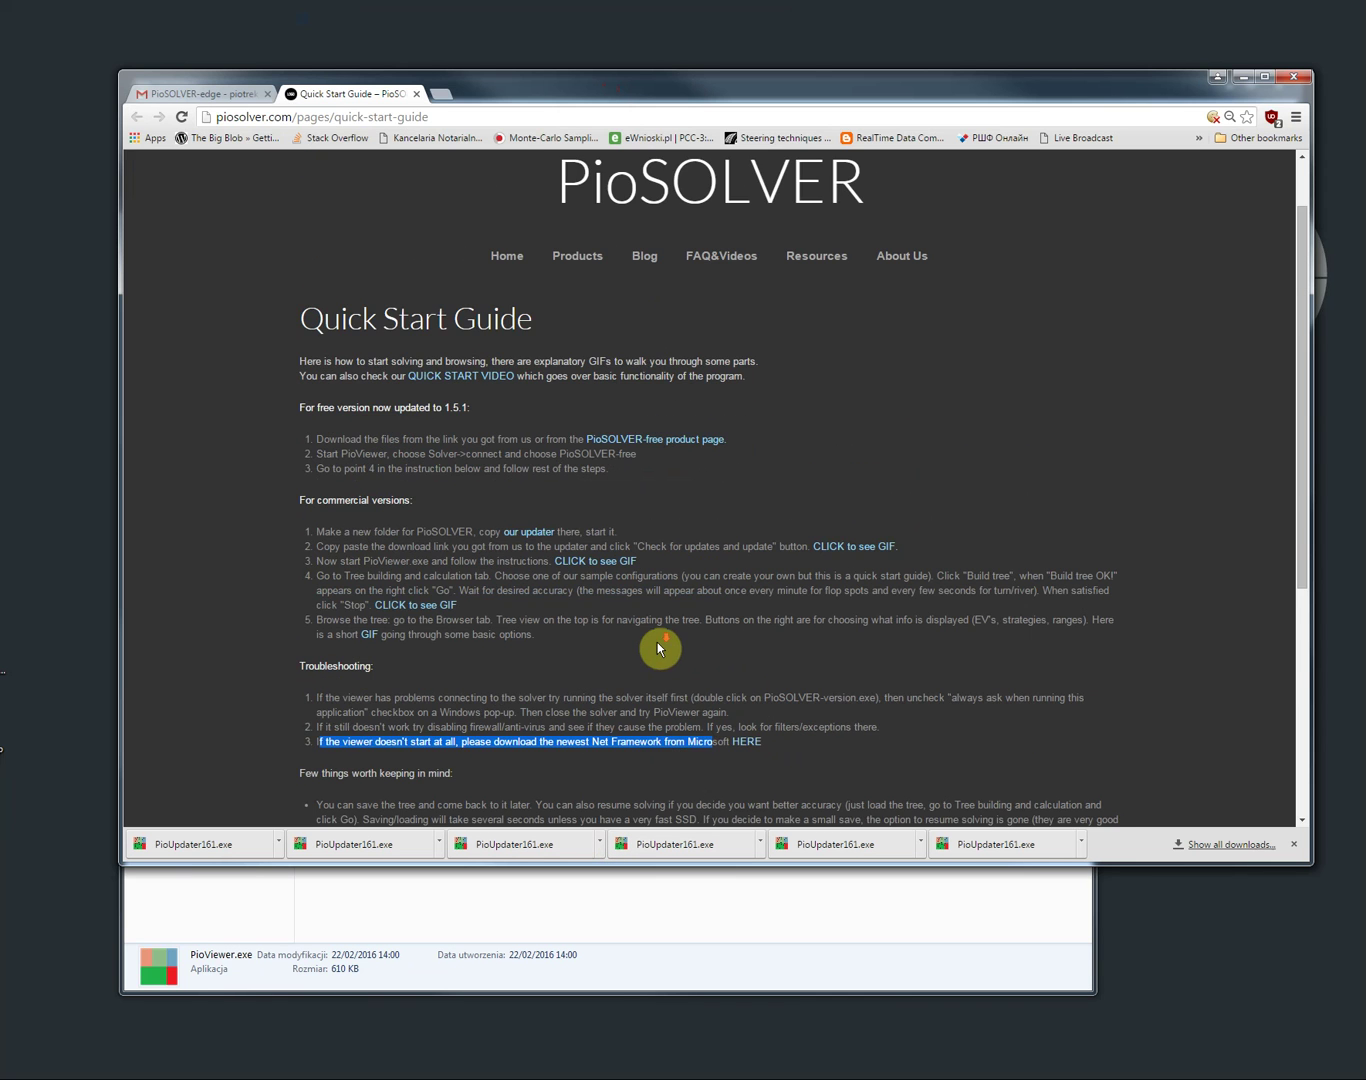
scroll(658, 647, "down", 1)
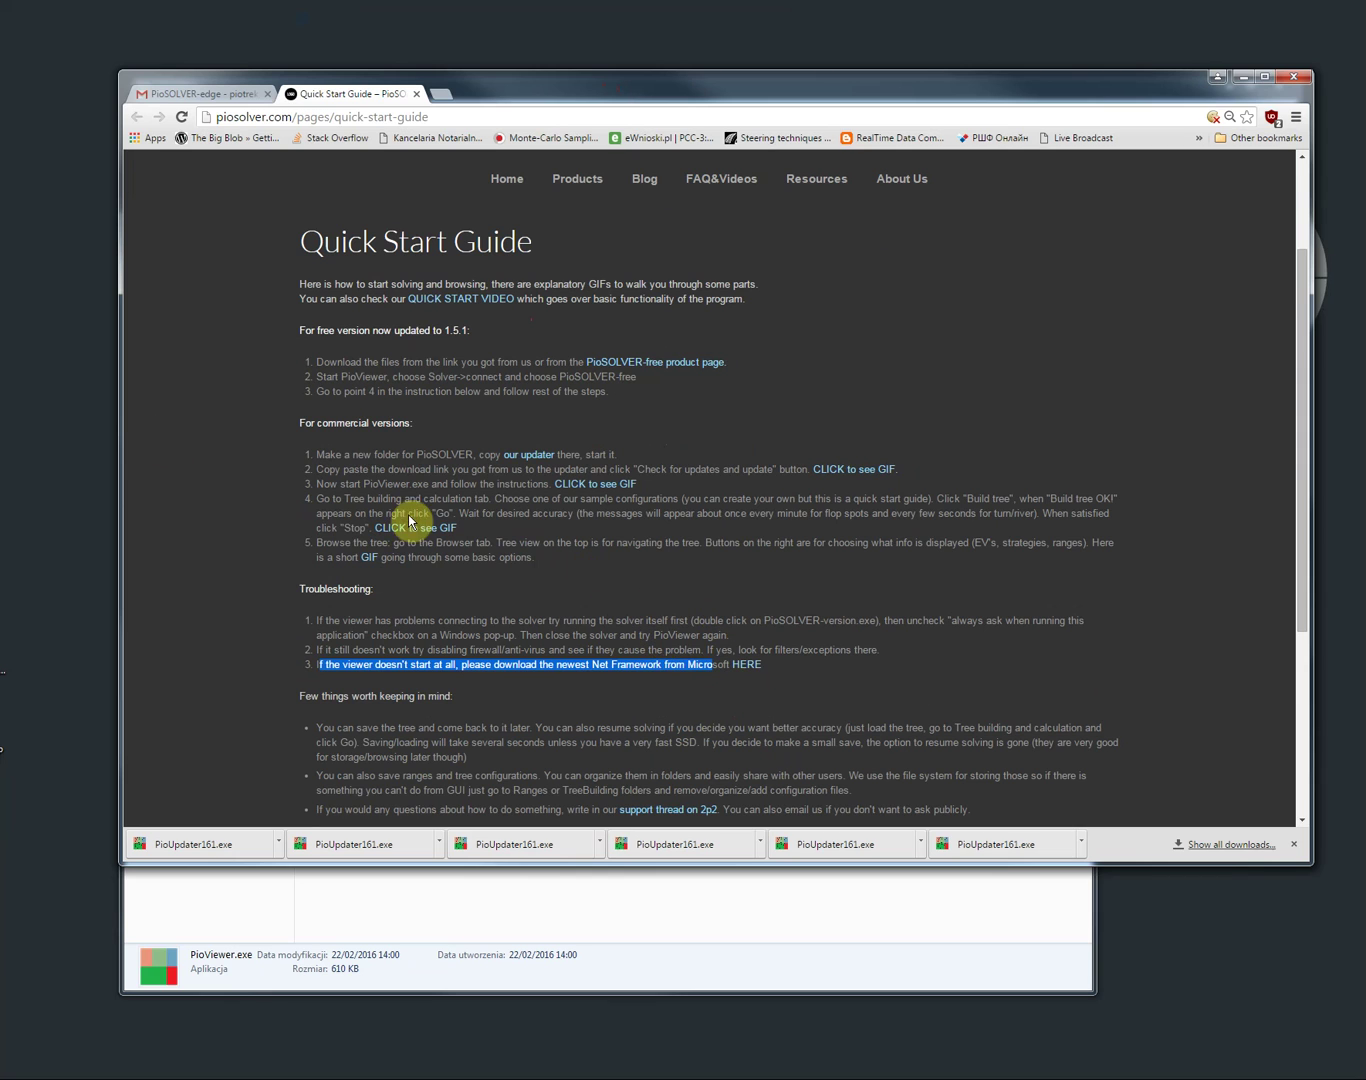